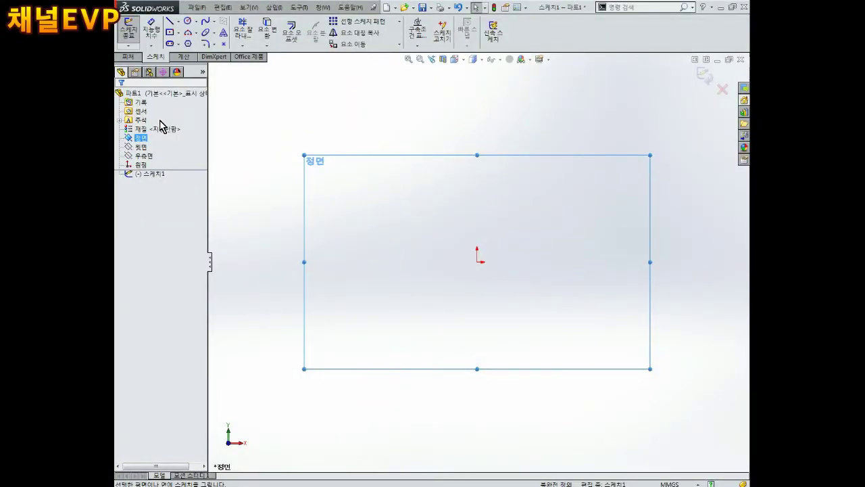
Draw a center rectangle on the origin in the front-plane sketch, with its corner up and to the right
left_click(176, 37)
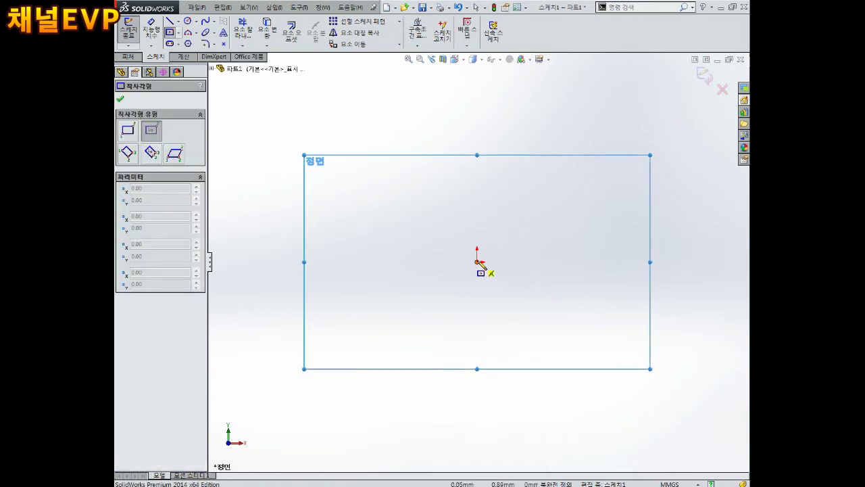
left_click(477, 261)
left_click(568, 115)
key("z")
key("z")
key("z")
key("z")
key("Escape")
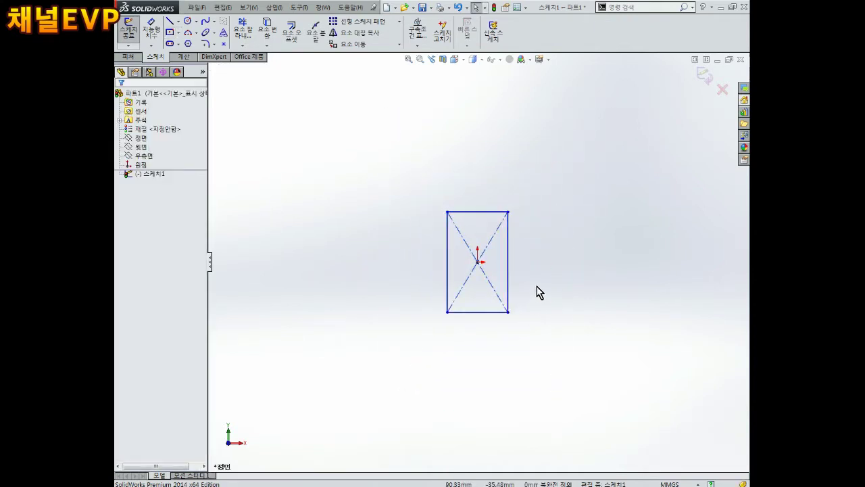
Dimension the rectangle's bottom edge to a 25 mm width
right_click_drag(548, 277, 545, 233)
left_click(497, 312)
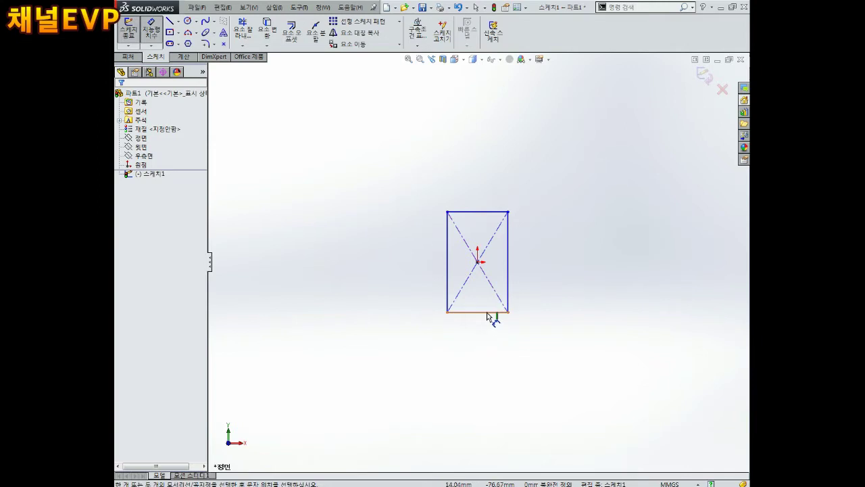
left_click(484, 340)
key("Return")
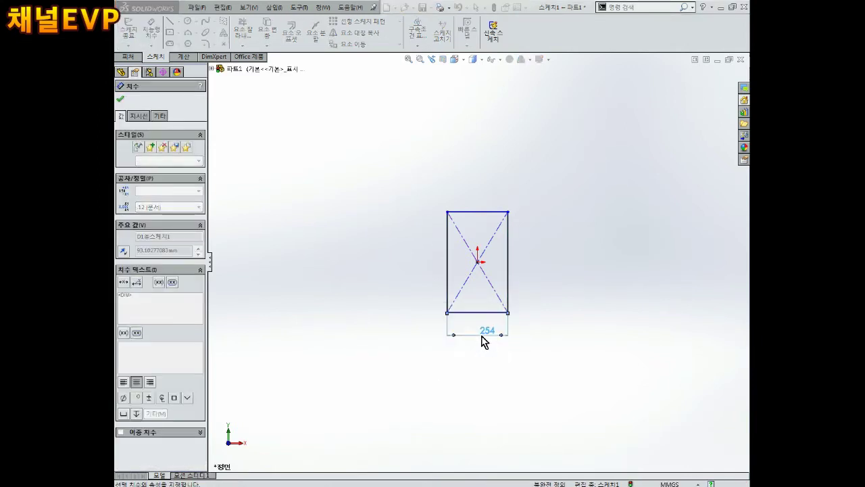
double_click(482, 338)
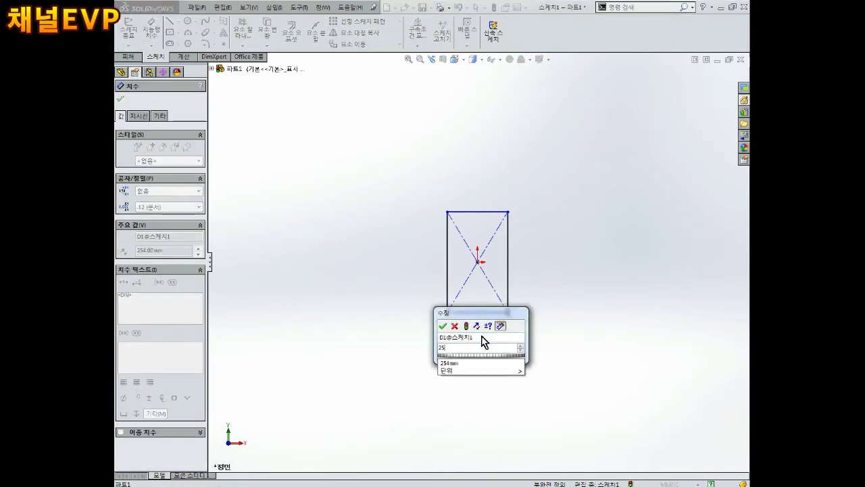
left_click(480, 277)
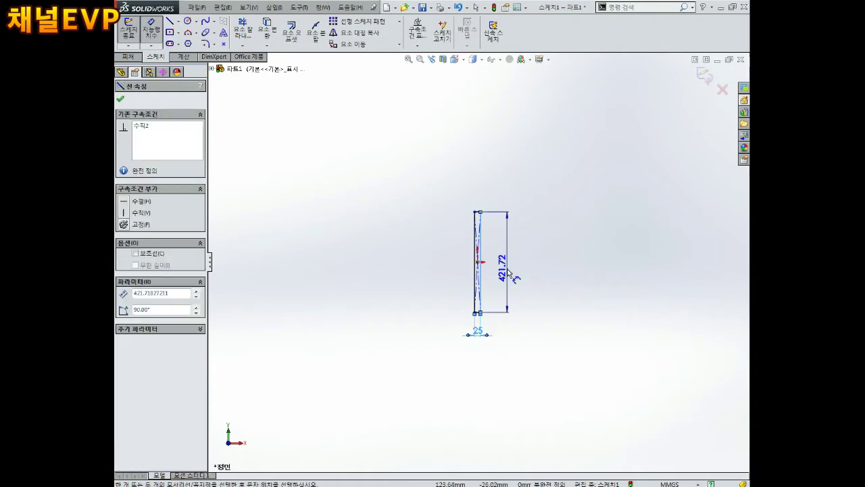
Dimension the right edge to a 30 mm height and move that dimension closer to the rectangle
left_click(507, 273)
type("30")
key("Return")
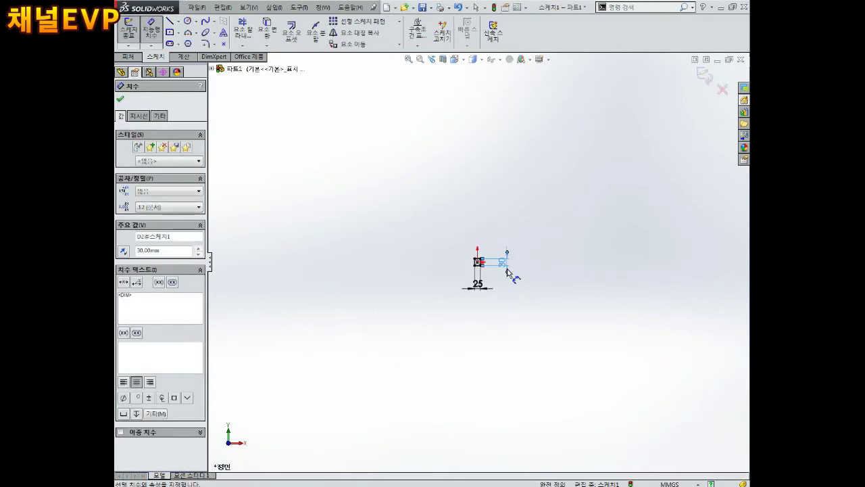
left_click(151, 31)
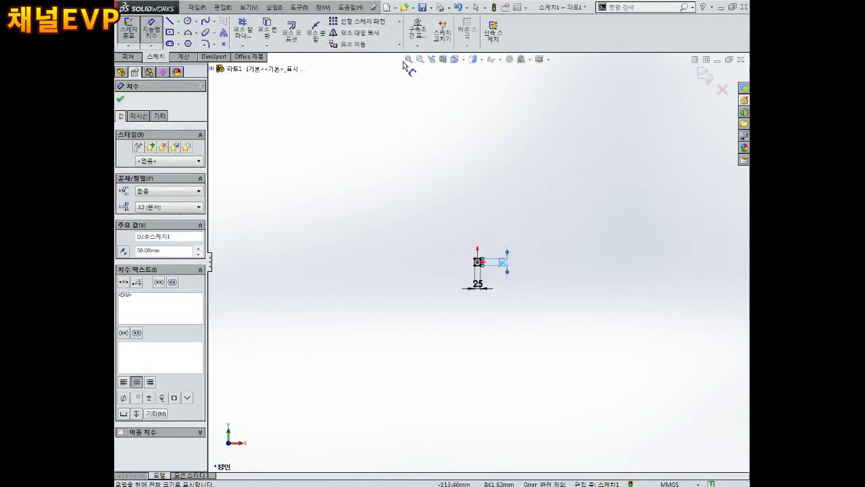
left_click(408, 59)
left_click_drag(581, 193, 570, 241)
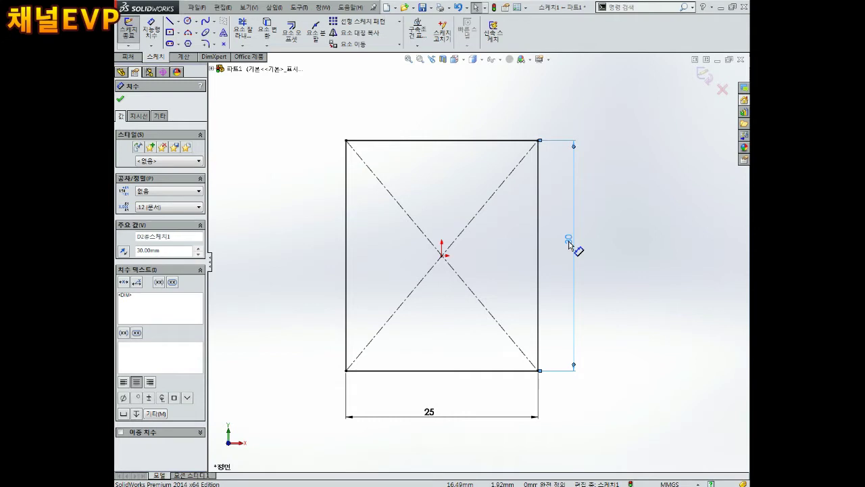
key("Escape")
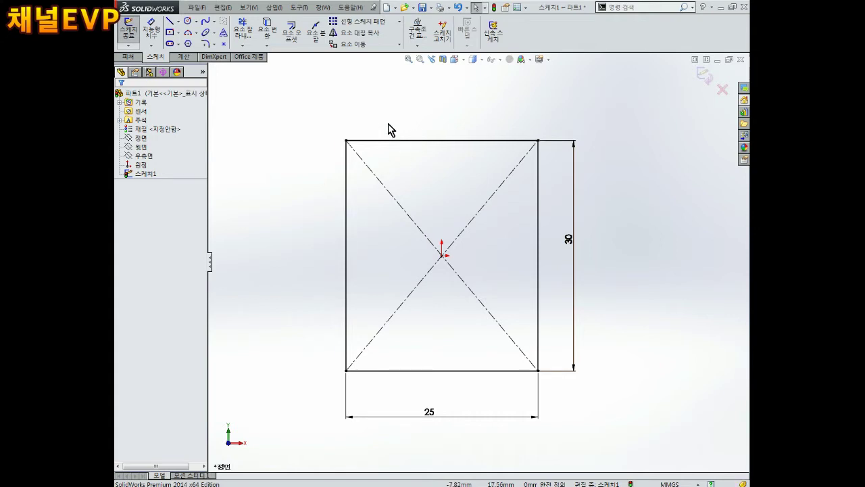
left_click(204, 45)
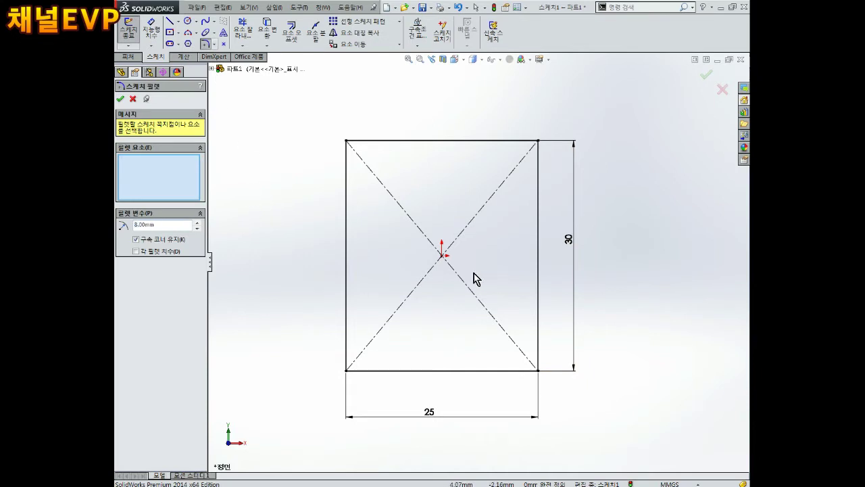
Fillet the rectangle's left and bottom-left corners at 8 mm, then exit the sketch
left_click(348, 175)
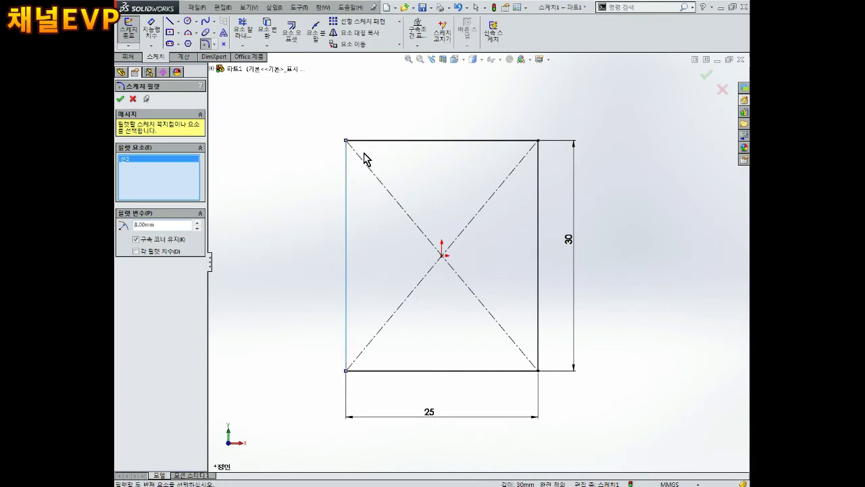
left_click(392, 371)
left_click(119, 100)
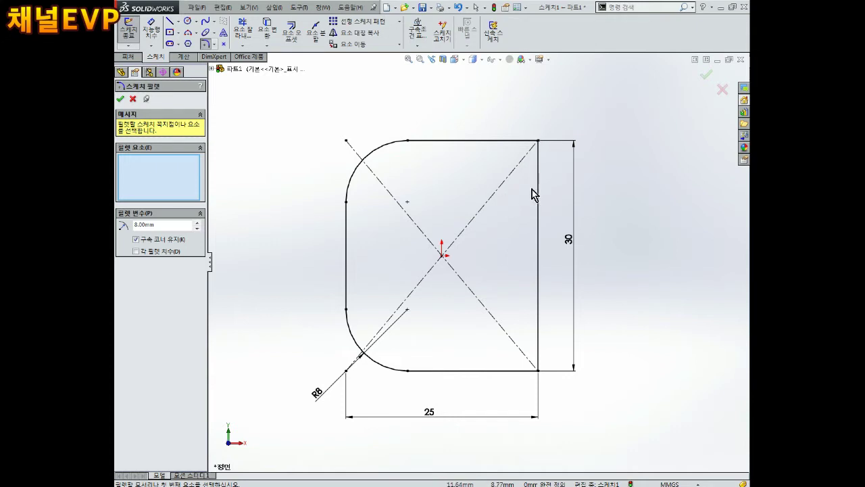
scroll(538, 192, "up", 2)
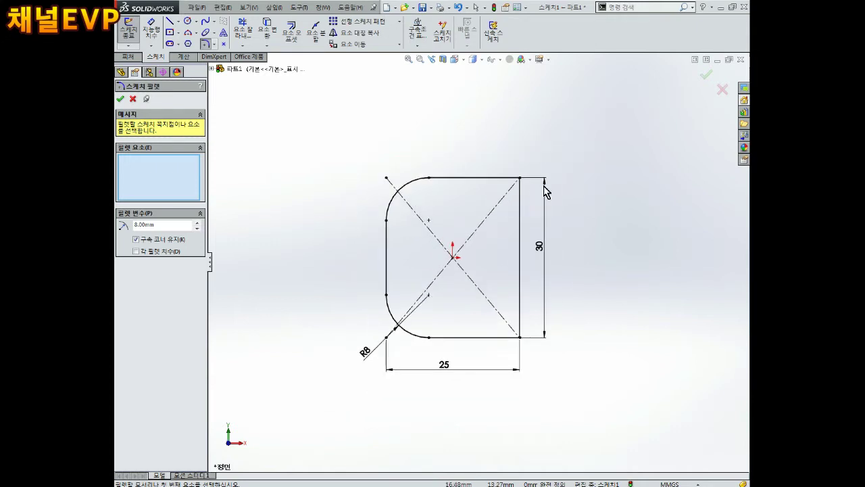
left_click(704, 76)
left_click(703, 75)
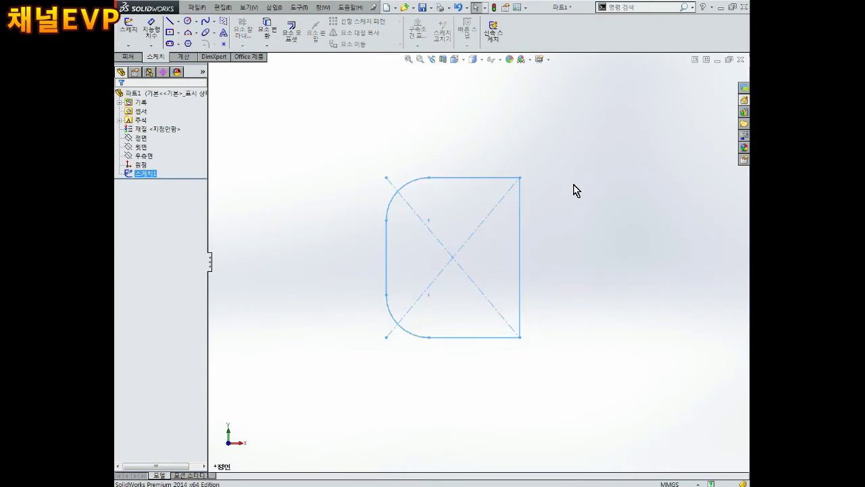
Extrude the filleted profile 10 mm into Boss-Extrude1
left_click(130, 56)
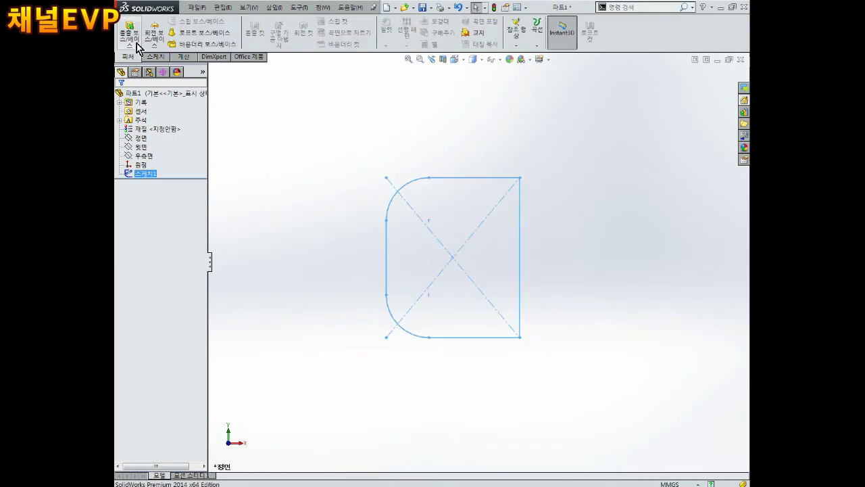
left_click(133, 35)
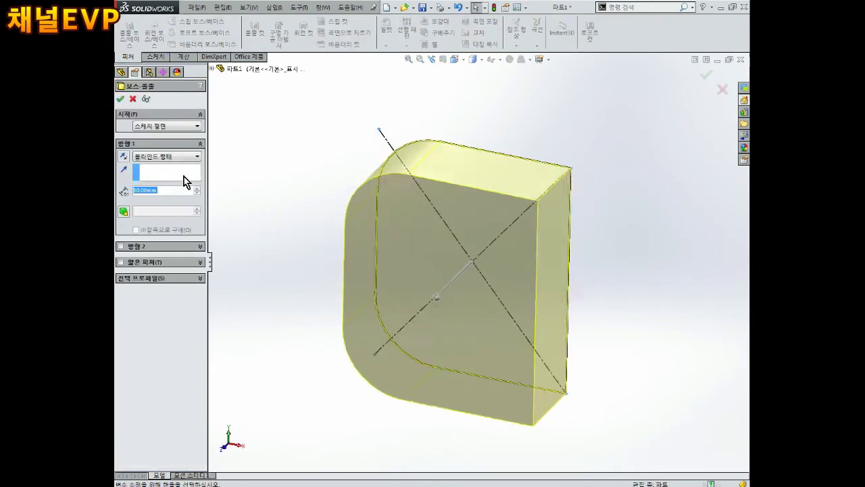
key("Return")
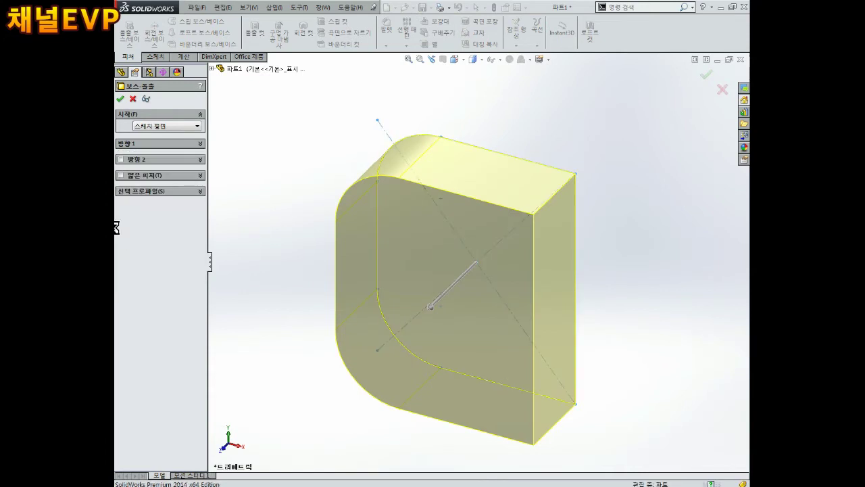
mouse_move(285, 228)
middle_mouse_down()
mouse_move(527, 252)
mouse_move(533, 263)
mouse_move(487, 228)
middle_mouse_up()
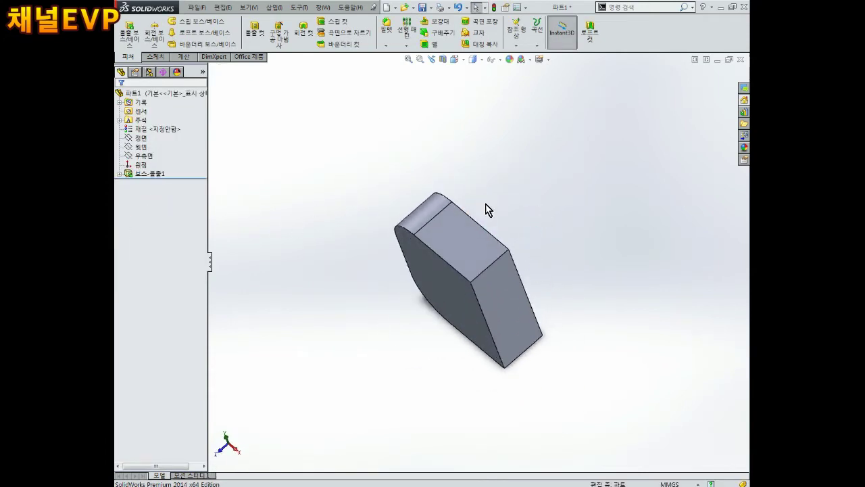
Measure the block's current 10 mm thickness
left_click(183, 57)
left_click(151, 30)
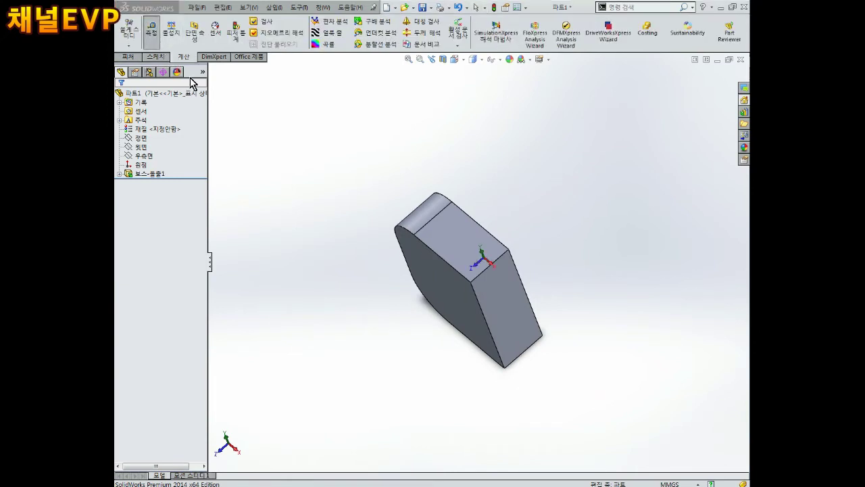
left_click(455, 287)
mouse_move(455, 287)
middle_mouse_down()
mouse_move(522, 236)
mouse_move(493, 255)
mouse_move(502, 201)
middle_mouse_up()
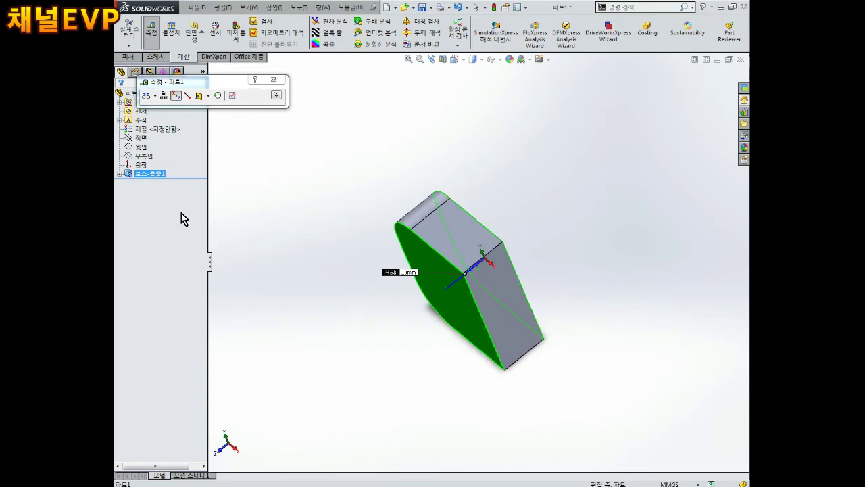
key("Escape")
Edit Boss-Extrude1 so its Direction 1 depth is 15 mm
right_click(149, 174)
left_click(156, 146)
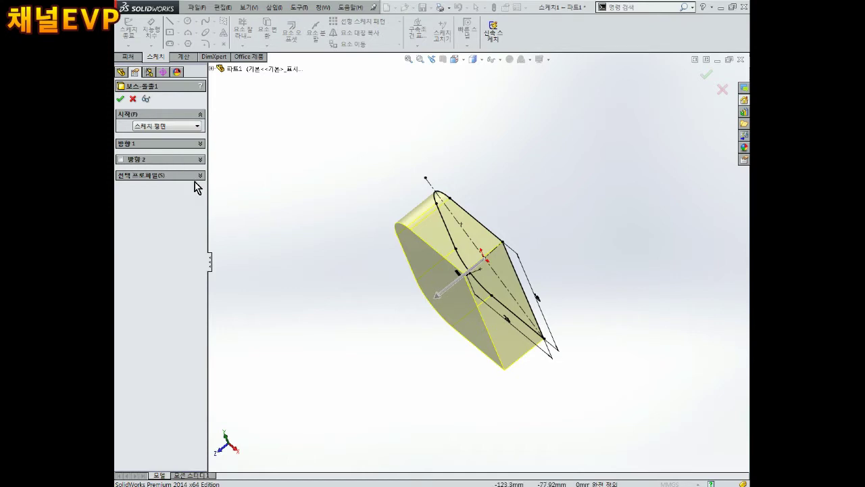
left_click(200, 145)
type("15")
key("Return")
left_click(120, 99)
middle_click_drag(397, 278, 432, 282)
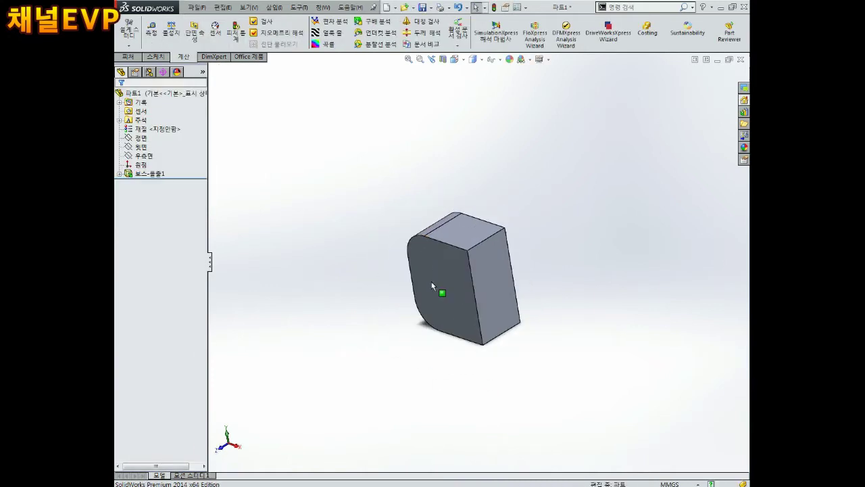
scroll(431, 281, "down", 2)
mouse_move(470, 278)
middle_mouse_down()
mouse_move(518, 253)
mouse_move(545, 286)
mouse_move(550, 245)
mouse_move(469, 286)
middle_mouse_up()
scroll(470, 286, "down", 2)
scroll(475, 259, "down", 2)
Open a sketch on the block's front face and draw a circle centred on the origin
left_click(496, 191)
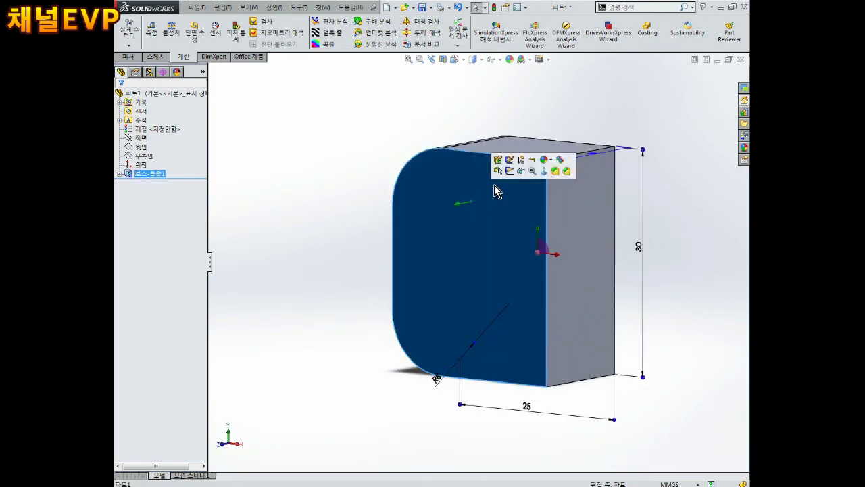
left_click(340, 298)
left_click(476, 182)
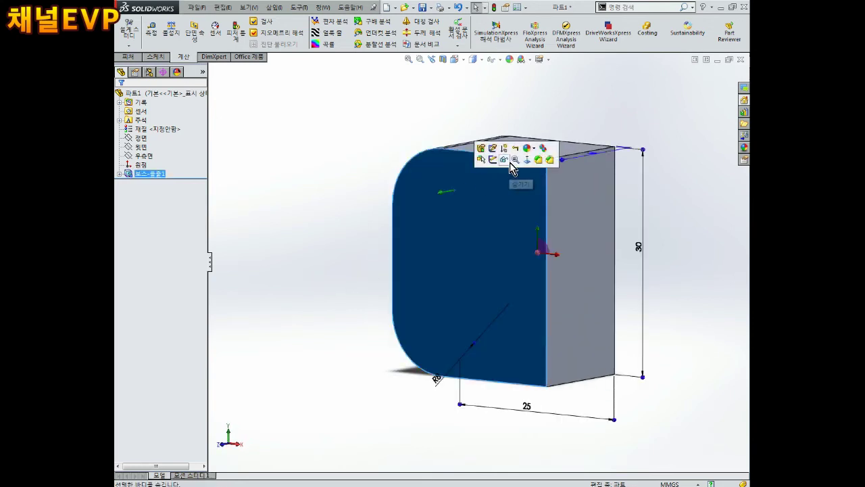
left_click(493, 159)
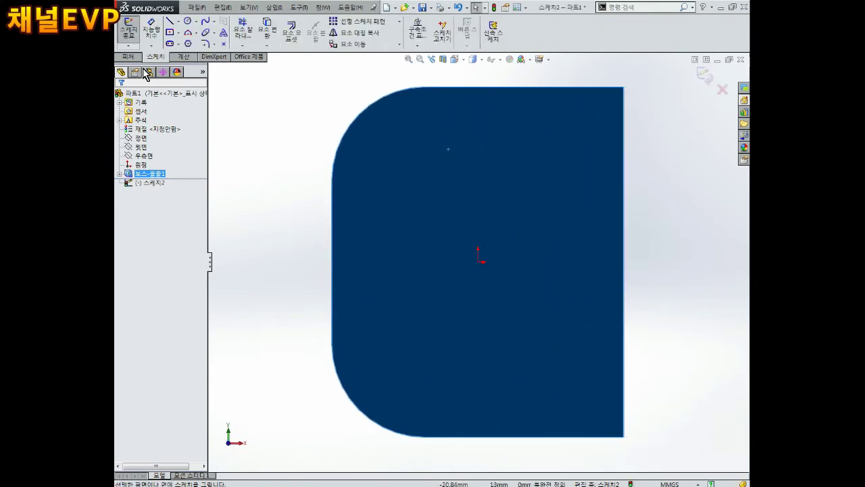
left_click(189, 22)
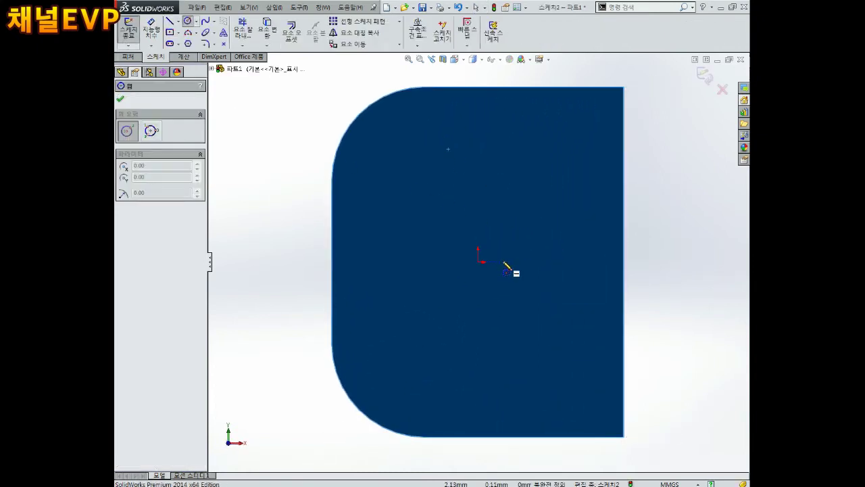
left_click(477, 260)
left_click(538, 210)
key("Escape")
scroll(551, 270, "up", 3)
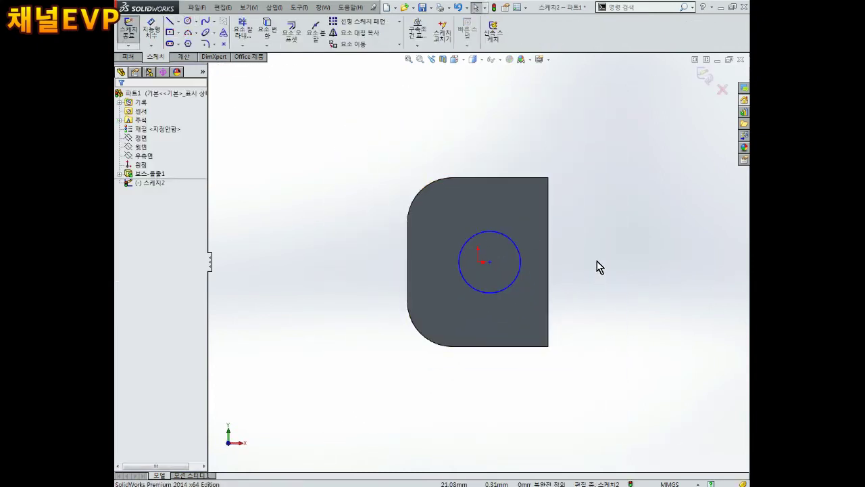
right_click_drag(593, 265, 591, 224)
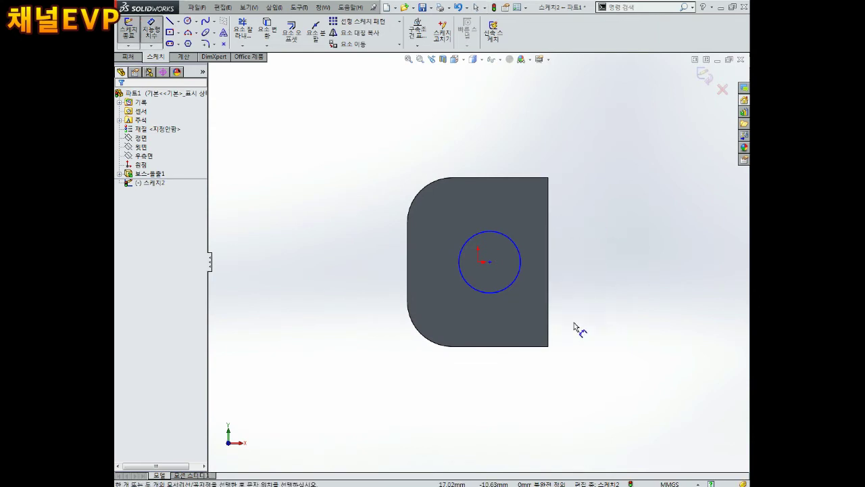
Give the circle a 10 mm diameter dimension
scroll(555, 304, "up", 3)
scroll(521, 277, "down", 3)
key("Escape")
right_click_drag(533, 233, 534, 196)
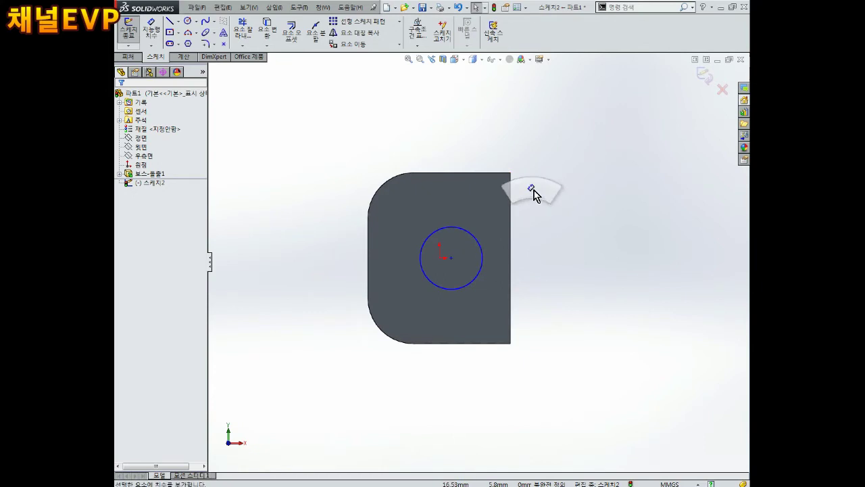
left_click(479, 238)
left_click(477, 204)
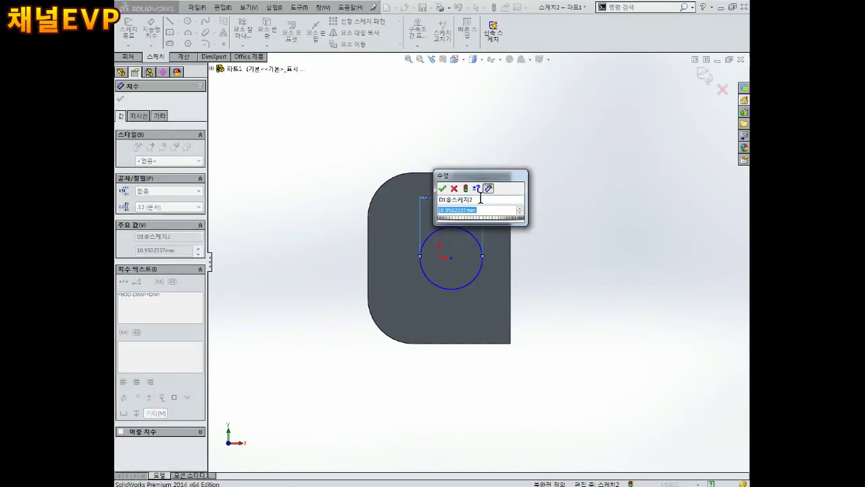
type("10")
key("Return")
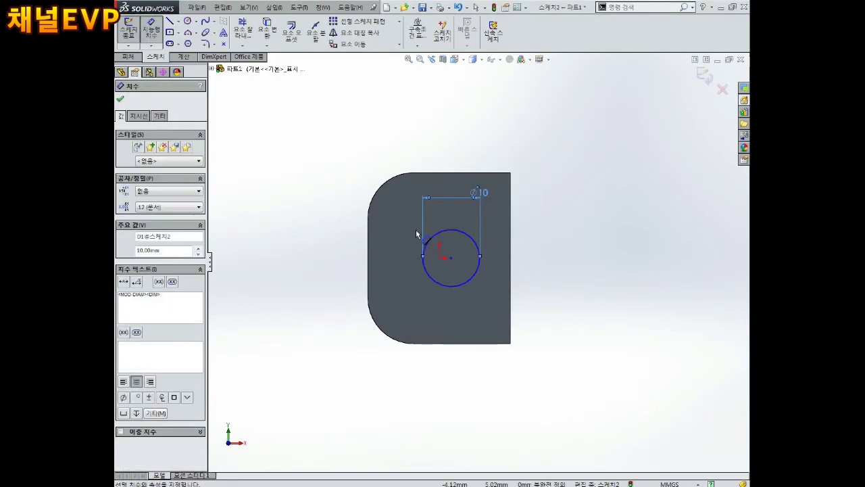
scroll(453, 279, "down", 2)
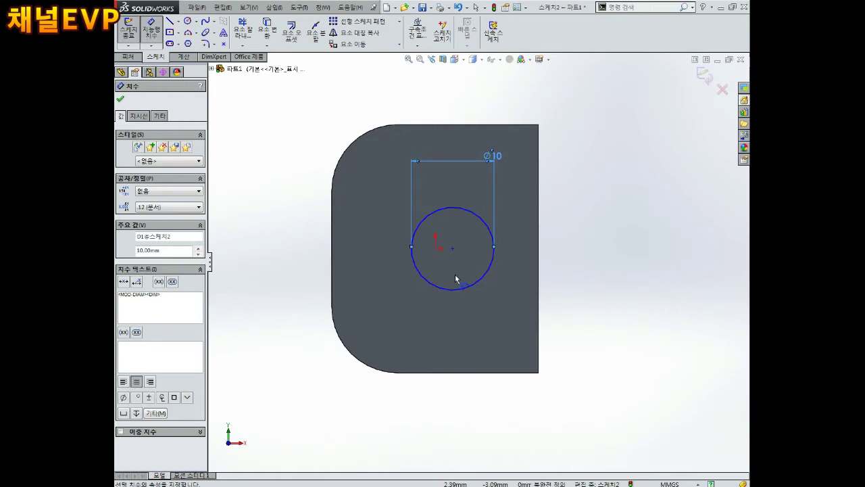
Dimension the circle centre 12 mm from the part's right edge
left_click(539, 235)
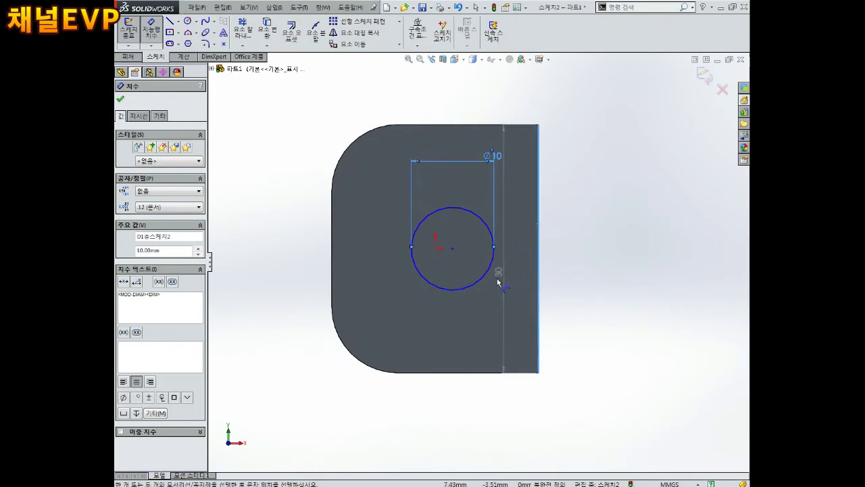
left_click(452, 250)
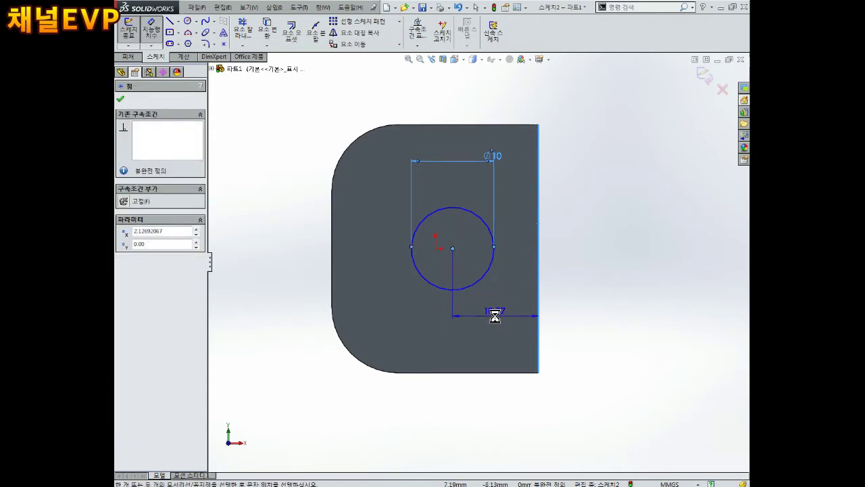
left_click(494, 313)
type("12")
key("Return")
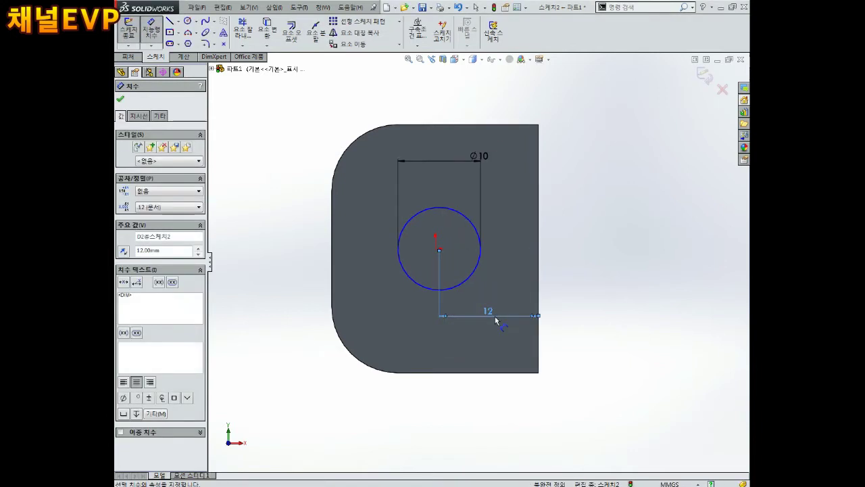
key("z")
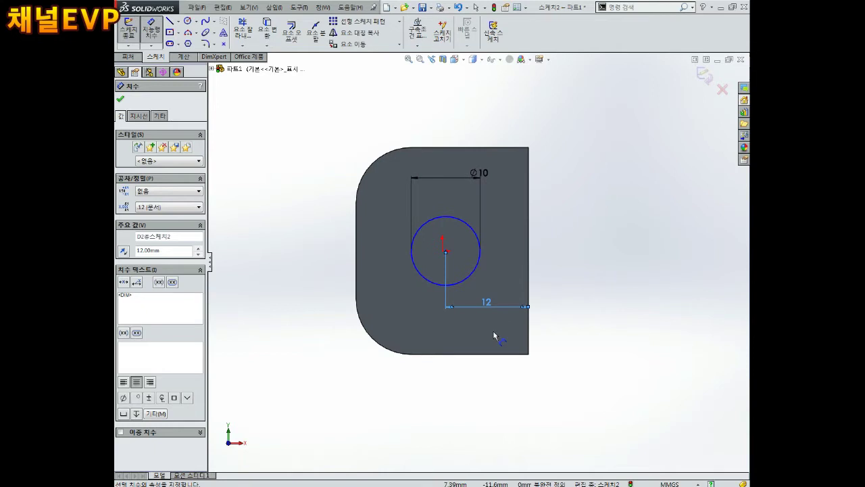
scroll(495, 336, "down", 1)
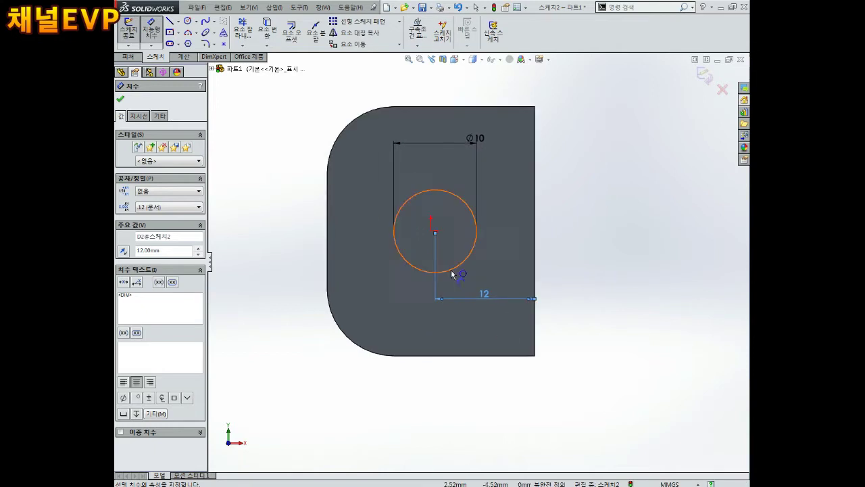
Dimension the circle centre 15 mm from the part's bottom edge
left_click(435, 232)
left_click(480, 355)
left_click(563, 296)
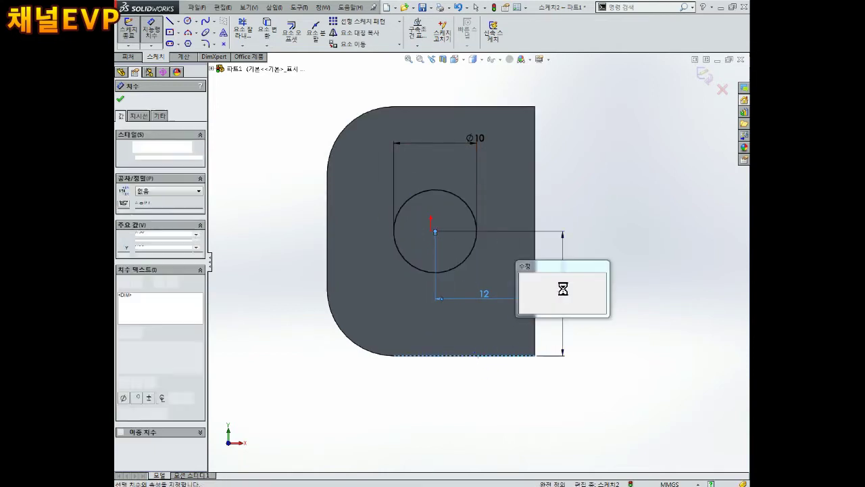
type("15")
key("Return")
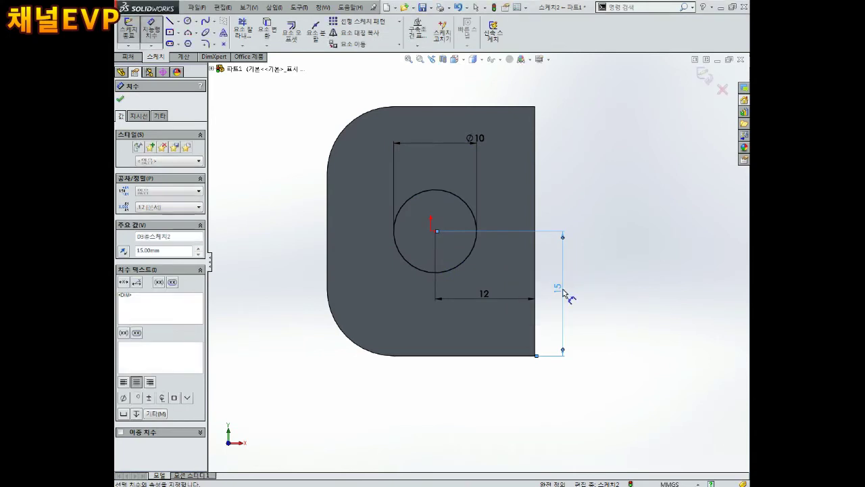
key("Escape")
Tidy the 12 and Ø10 dimension labels, then exit the sketch
left_click_drag(482, 290, 497, 303)
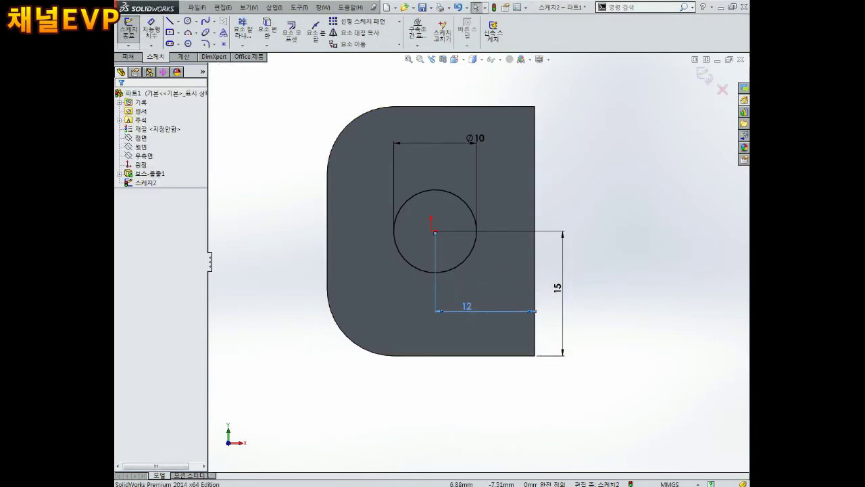
left_click_drag(558, 290, 553, 292)
left_click_drag(472, 140, 433, 156)
left_click(568, 205)
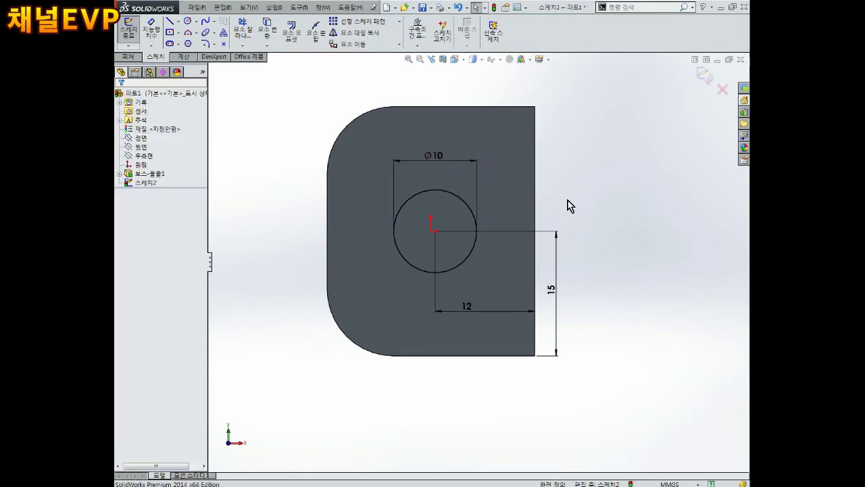
left_click(705, 75)
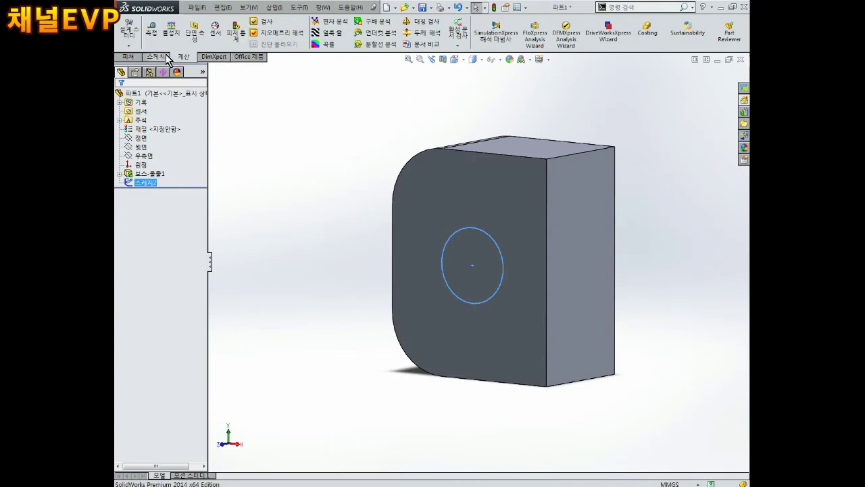
left_click(133, 58)
Cut the Ø10 circle into the block with an extruded cut set to Through All
left_click(254, 30)
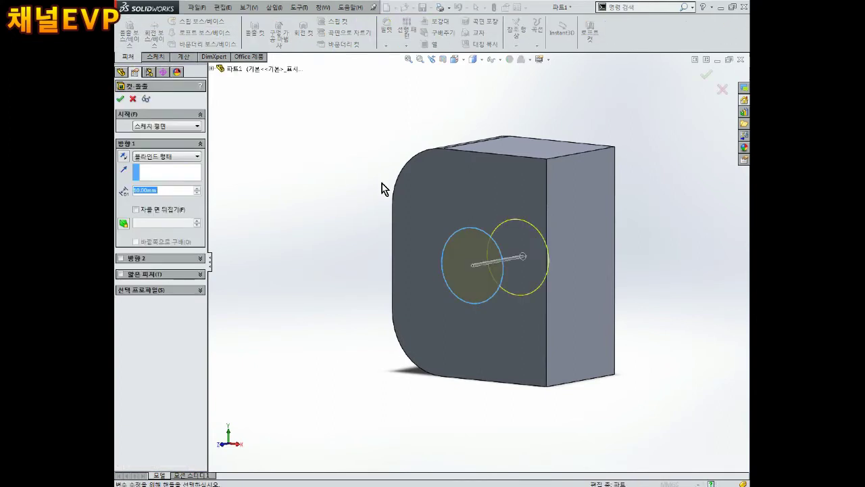
left_click(144, 156)
left_click(145, 169)
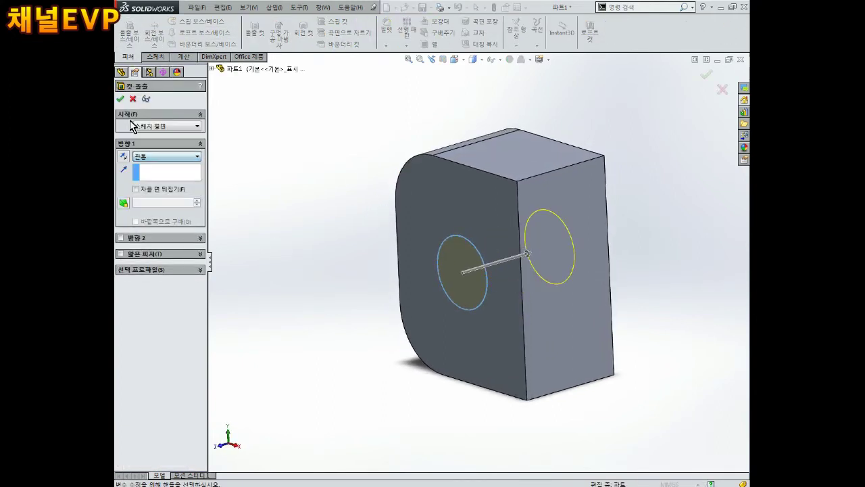
key("Return")
Orbit and zoom the part to inspect the new through hole
mouse_move(373, 300)
middle_mouse_down()
mouse_move(462, 202)
mouse_move(411, 215)
mouse_move(534, 247)
mouse_move(467, 193)
mouse_move(586, 178)
mouse_move(591, 213)
mouse_move(572, 267)
mouse_move(498, 261)
middle_mouse_up()
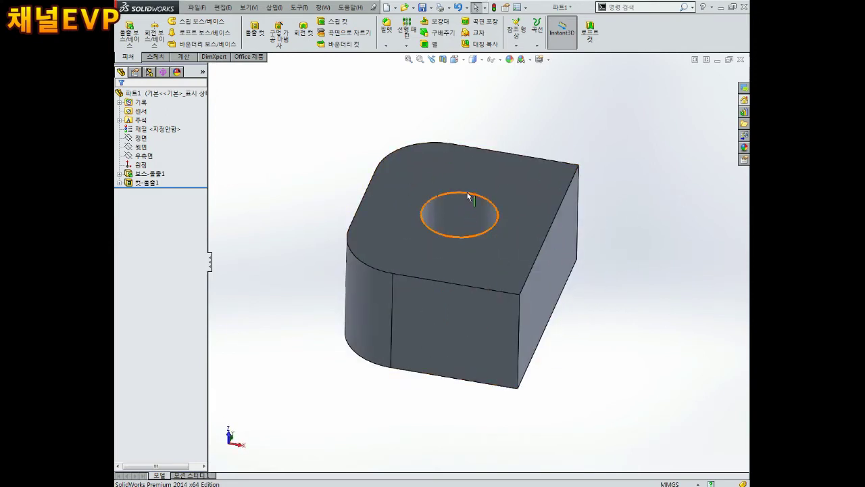
mouse_move(478, 196)
middle_mouse_down()
mouse_move(399, 169)
mouse_move(468, 242)
middle_mouse_up()
scroll(469, 242, "up", 2)
scroll(469, 242, "down", 2)
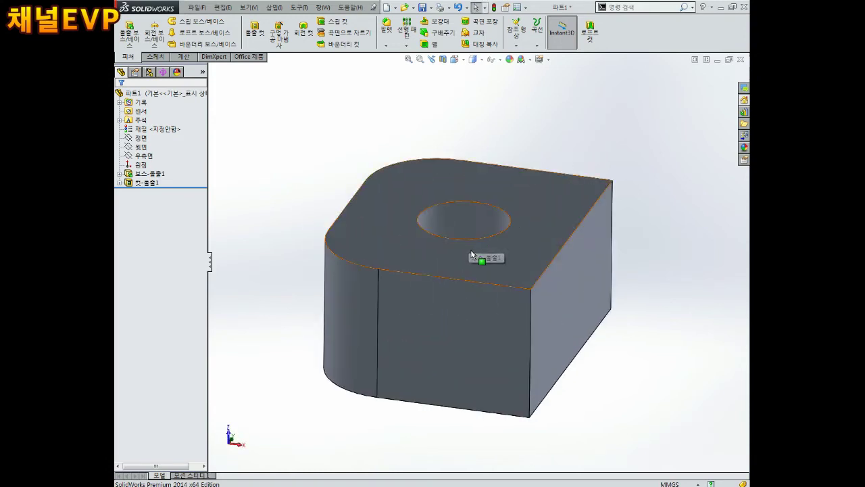
scroll(468, 242, "up", 3)
middle_click_drag(469, 242, 498, 284)
scroll(495, 304, "down", 3)
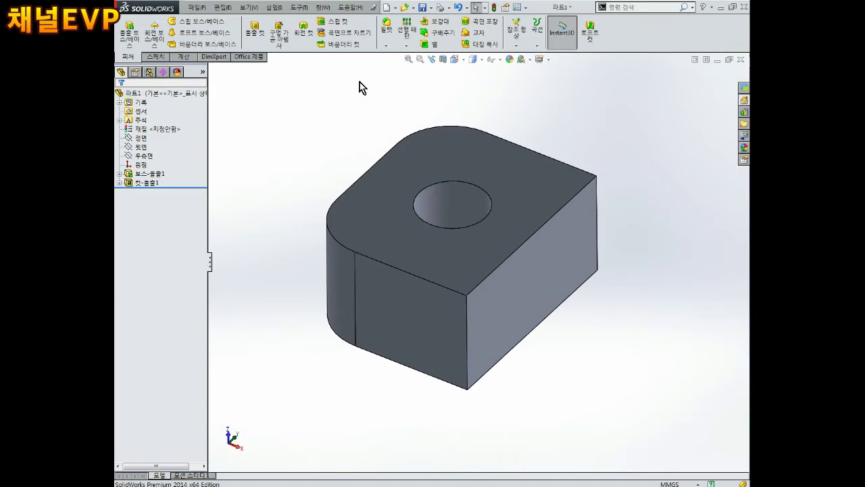
left_click(433, 44)
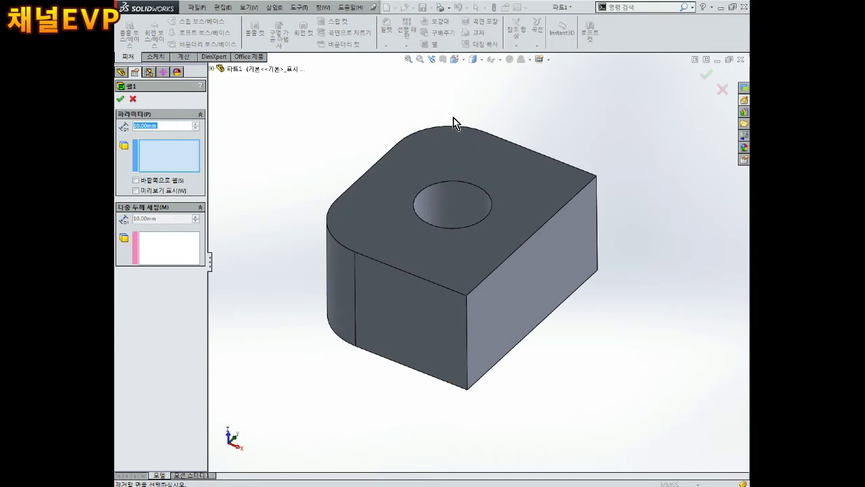
Shell the block to 1 mm walls, removing the top and right faces, with preview on
left_click(530, 200)
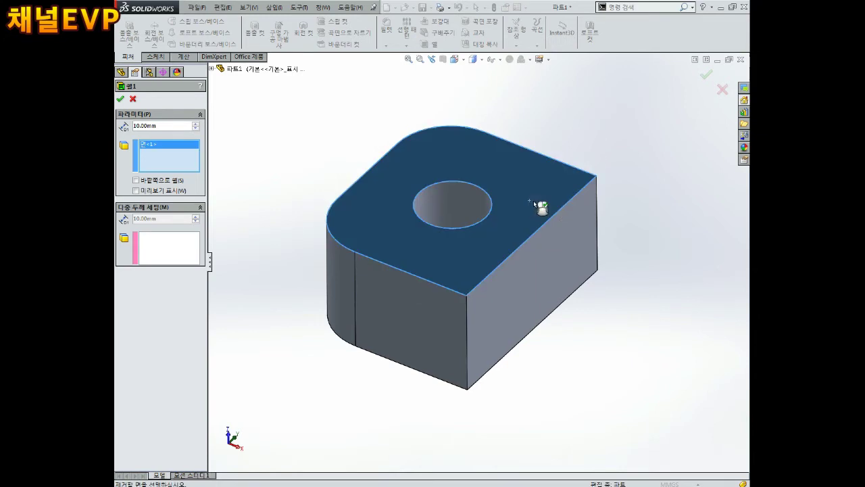
left_click(572, 253)
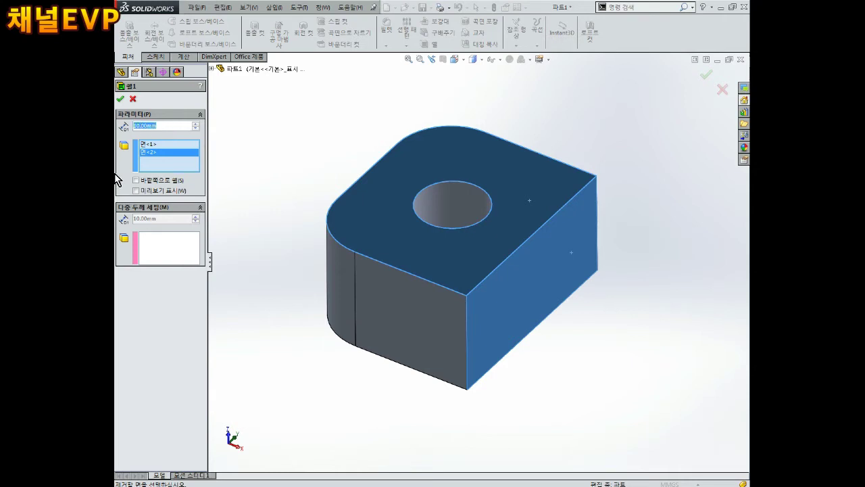
type("1")
key("Return")
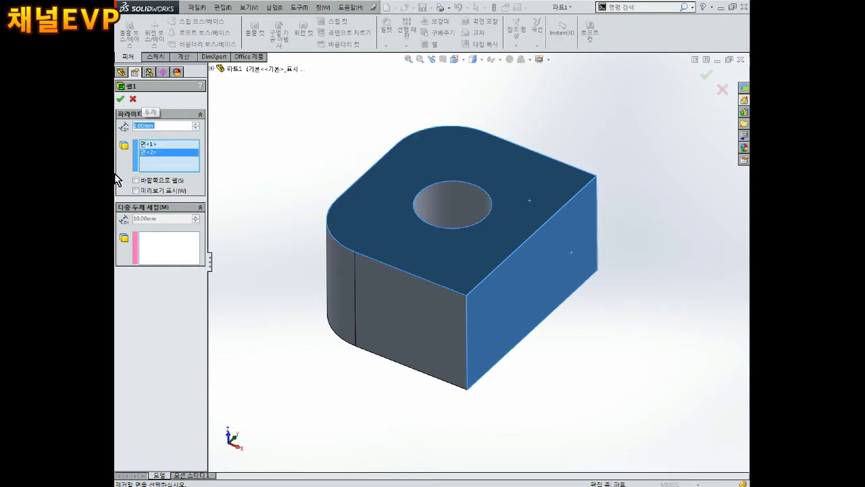
left_click(163, 196)
middle_click_drag(485, 286, 480, 294)
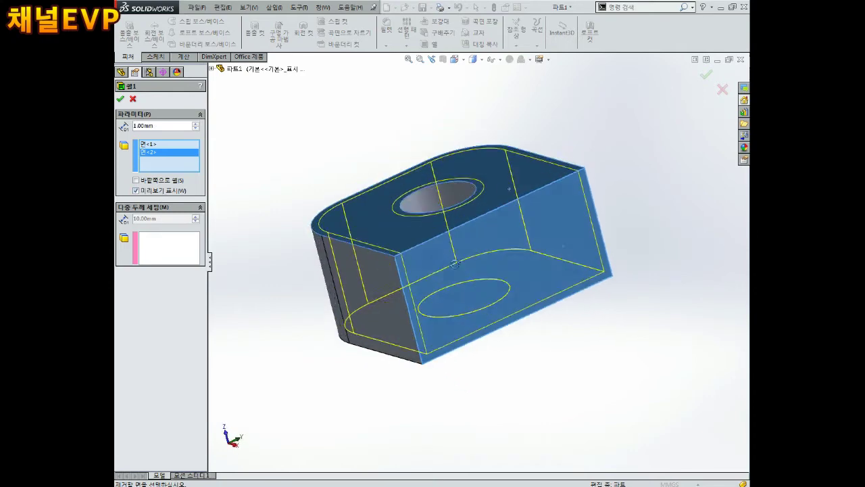
scroll(481, 294, "up", 2)
scroll(480, 295, "down", 1)
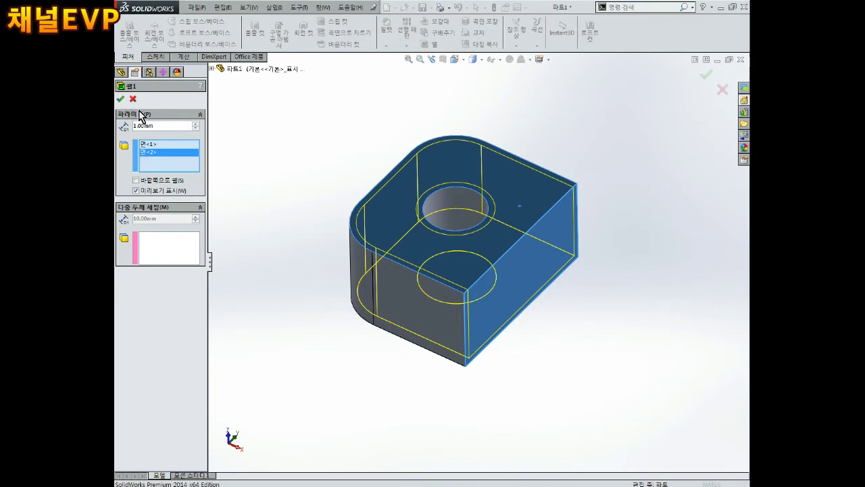
left_click(120, 99)
mouse_move(405, 257)
middle_mouse_down()
mouse_move(360, 208)
mouse_move(396, 213)
mouse_move(369, 182)
mouse_move(361, 135)
mouse_move(397, 220)
mouse_move(442, 261)
mouse_move(492, 272)
mouse_move(488, 231)
middle_mouse_up()
scroll(487, 237, "down", 3)
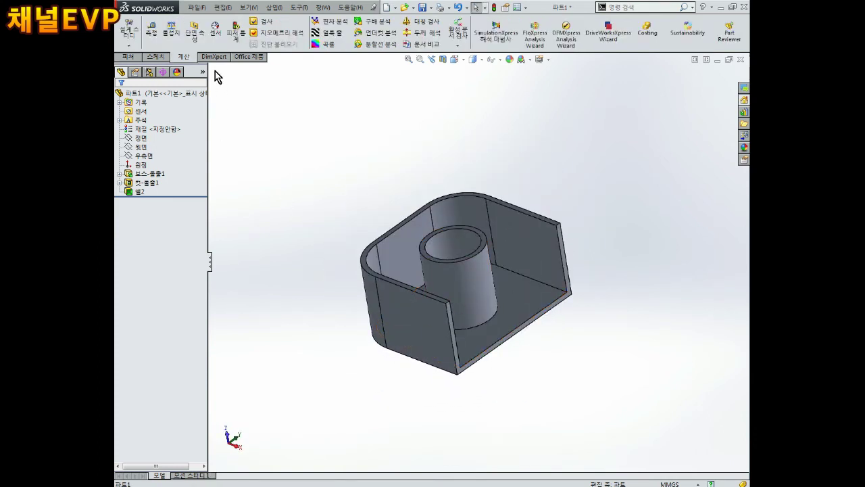
Measure the cylindrical boss face and check the whole part's options
left_click(152, 28)
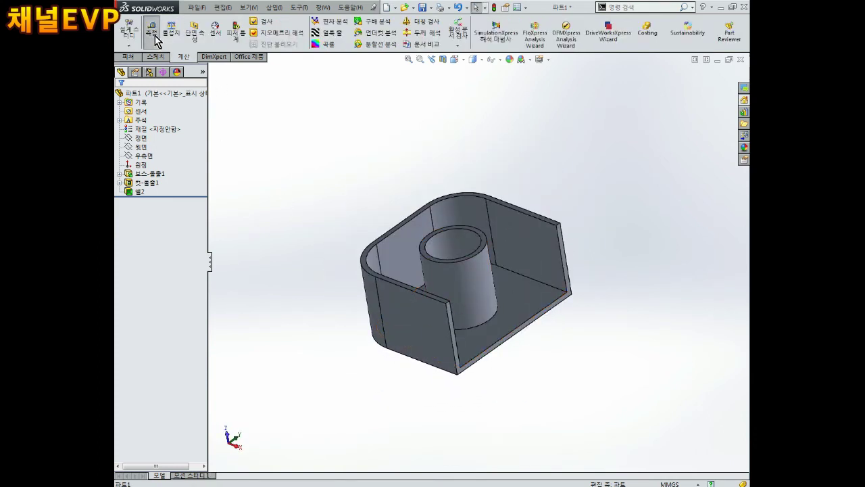
left_click(488, 284)
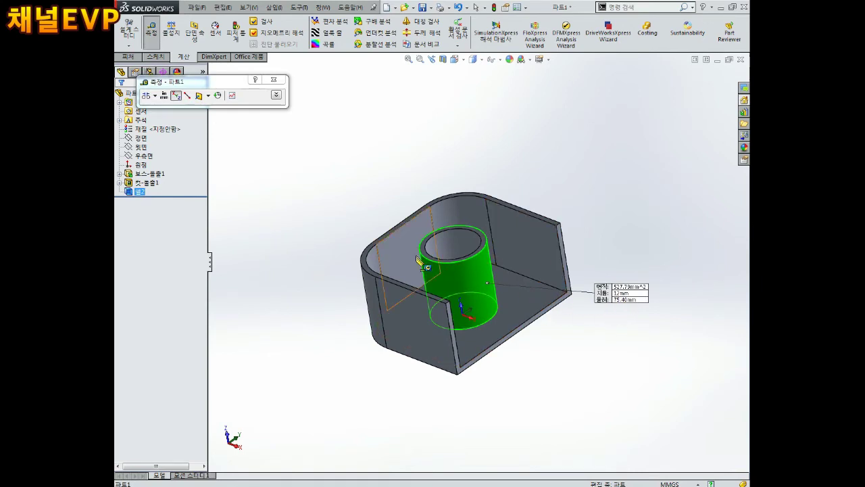
key("Escape")
right_click(160, 94)
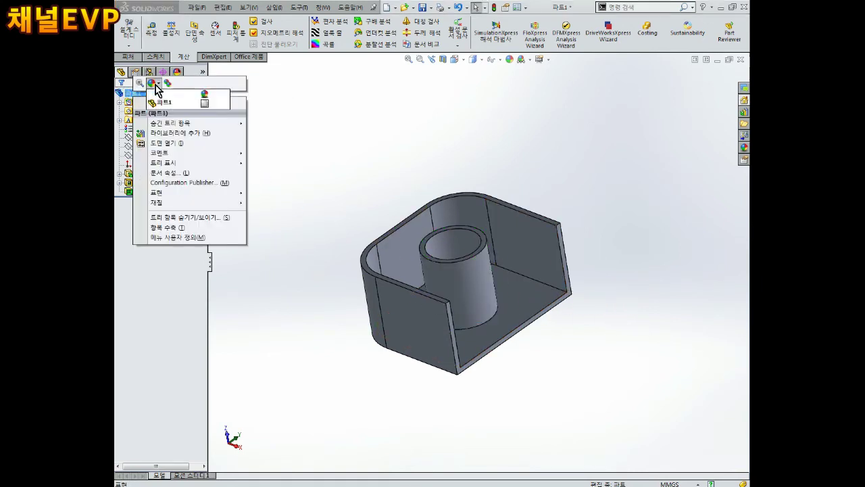
key("Escape")
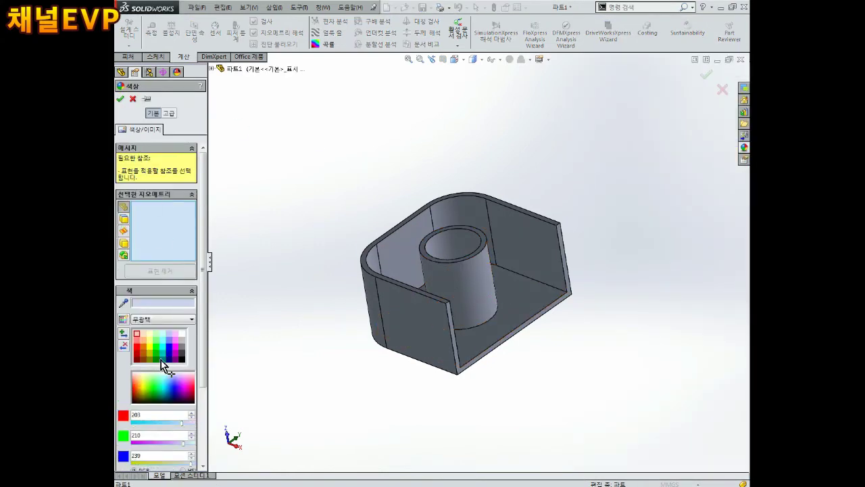
Try a light peach colour, then an olive-yellow colour on the part
left_click(142, 334)
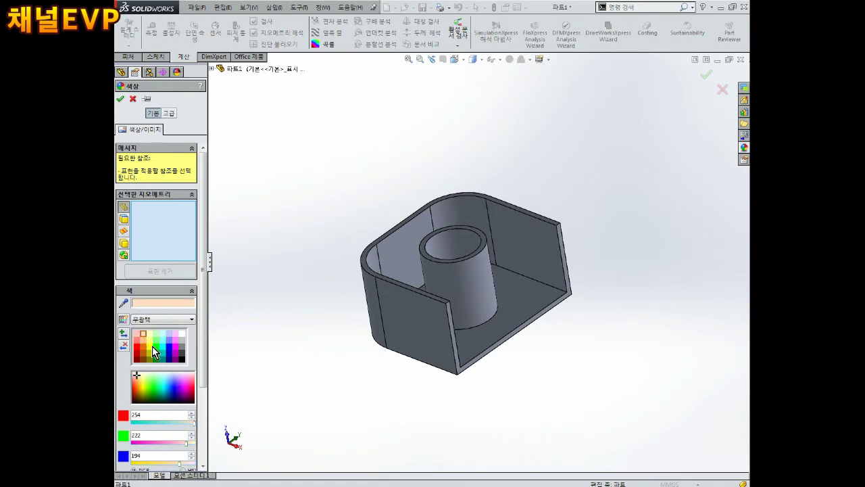
left_click(151, 351)
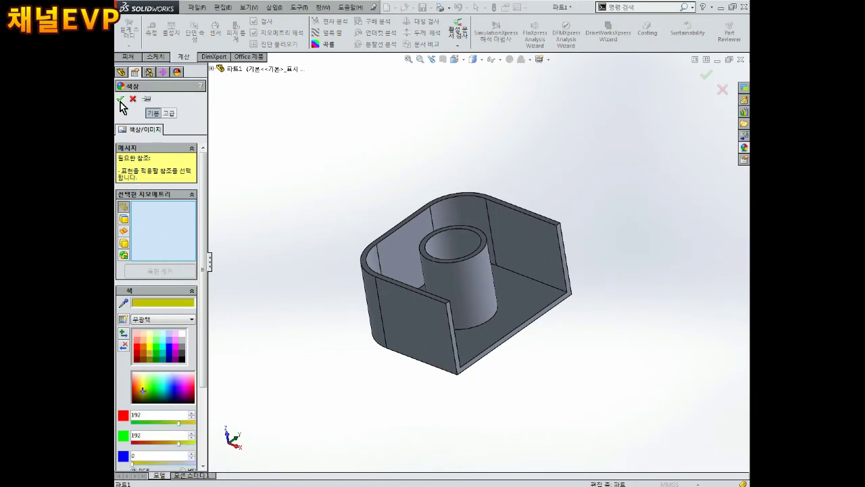
left_click(156, 347)
key("Escape")
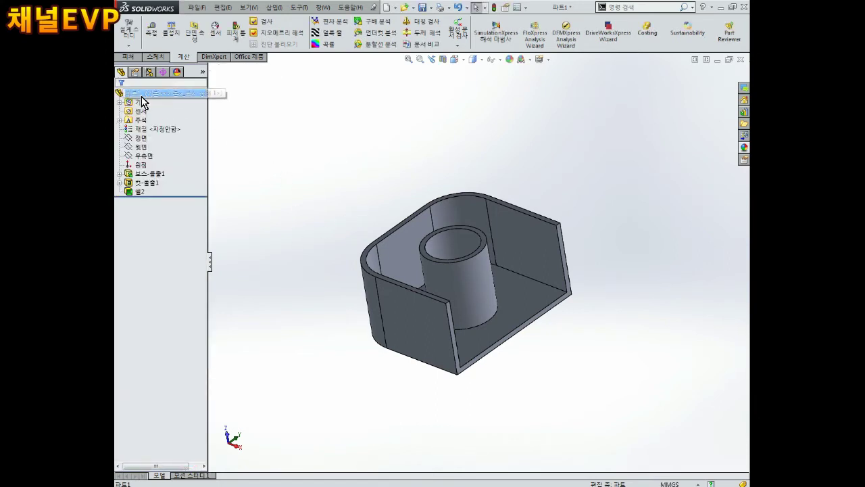
Apply olive-yellow (RGB 192, 192, 0) to the whole part and bring up Save As
right_click(141, 93)
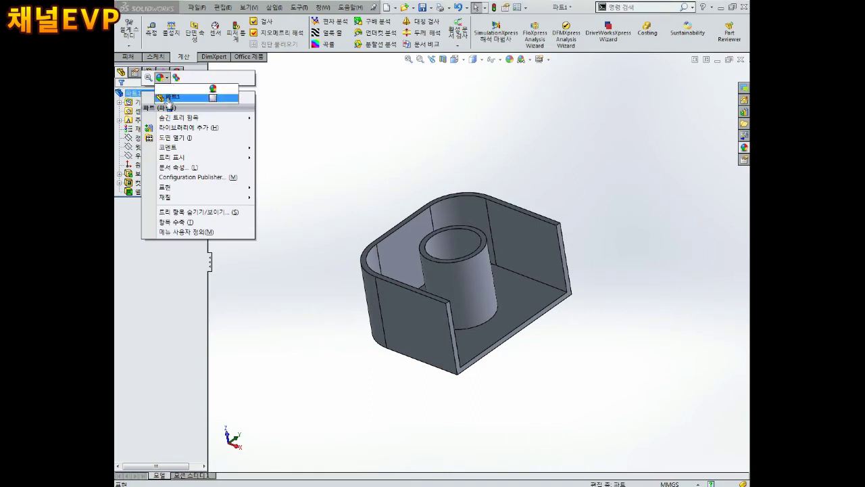
left_click(172, 96)
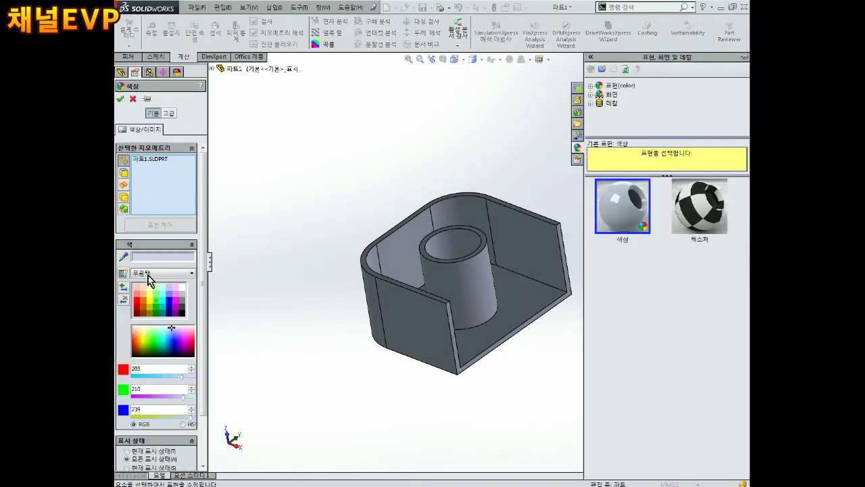
left_click(149, 298)
left_click(119, 99)
mouse_move(405, 208)
middle_mouse_down()
mouse_move(471, 255)
mouse_move(467, 241)
middle_mouse_up()
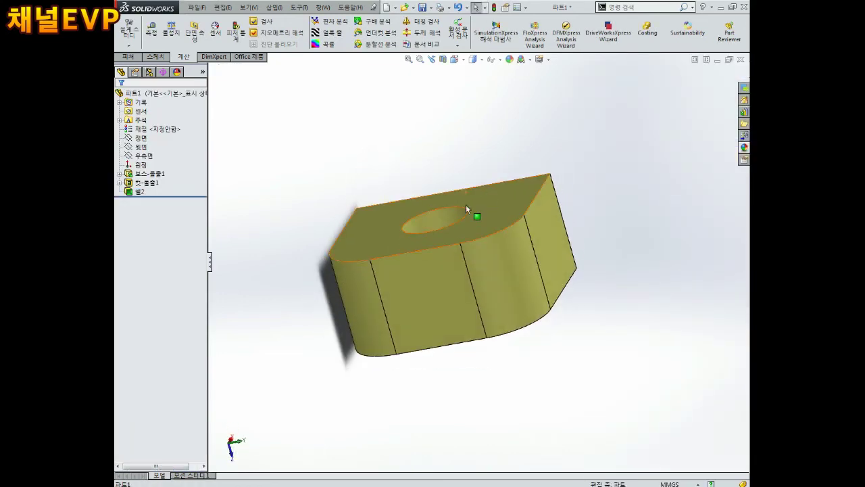
key("ctrl+s")
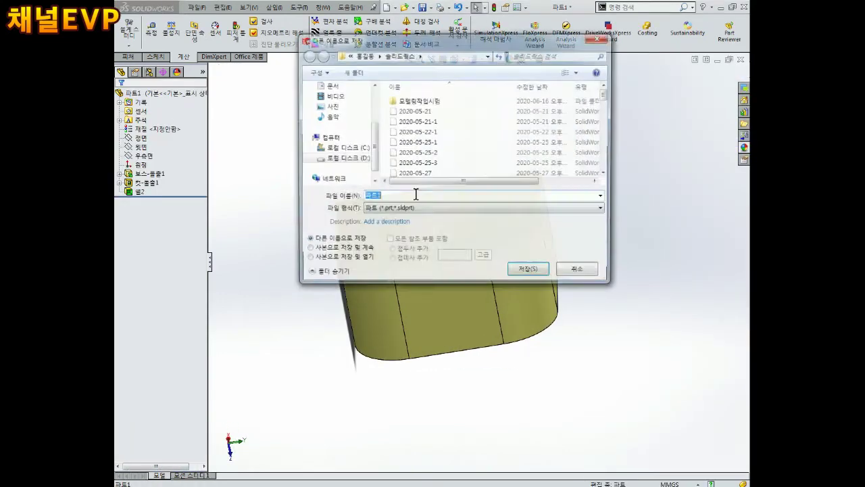
Save the part under the name 2020-06-18
scroll(439, 152, "down", 3)
left_click(432, 151)
type("2020-06-18")
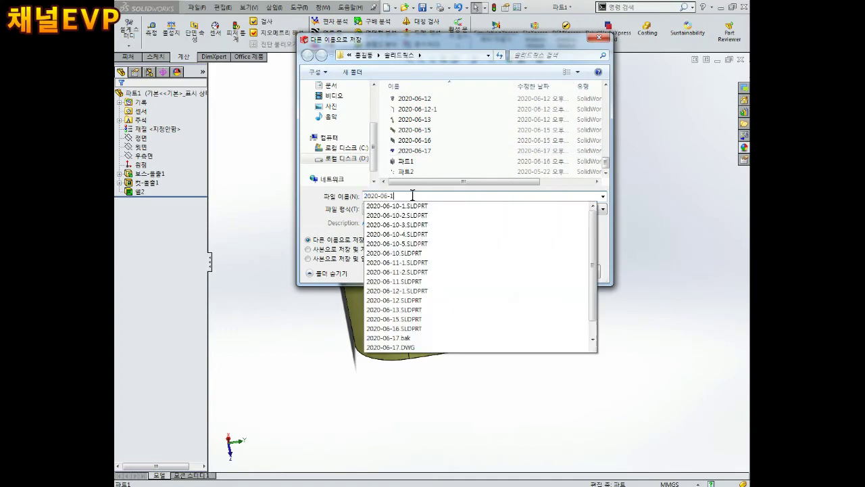
key("Return")
Inspect a flipped Right-plane section view of the tray, then close the document
mouse_move(525, 294)
middle_mouse_down()
mouse_move(457, 177)
mouse_move(443, 108)
middle_mouse_up()
left_click(441, 63)
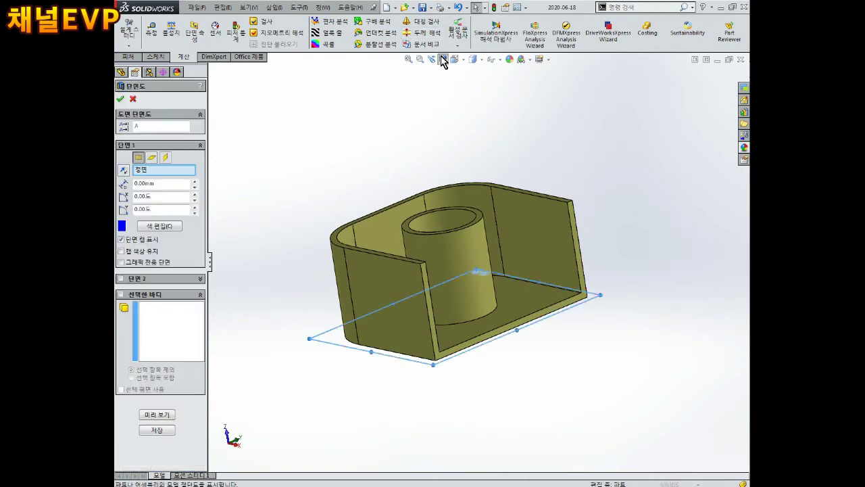
left_click(152, 157)
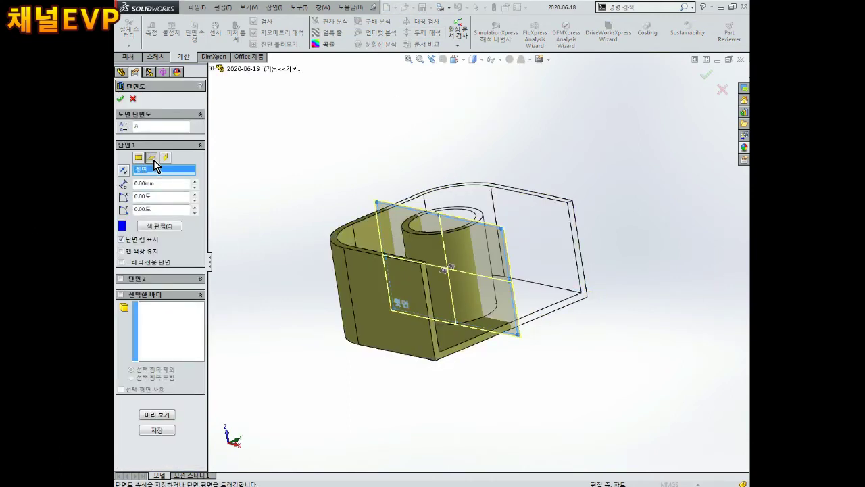
left_click(125, 168)
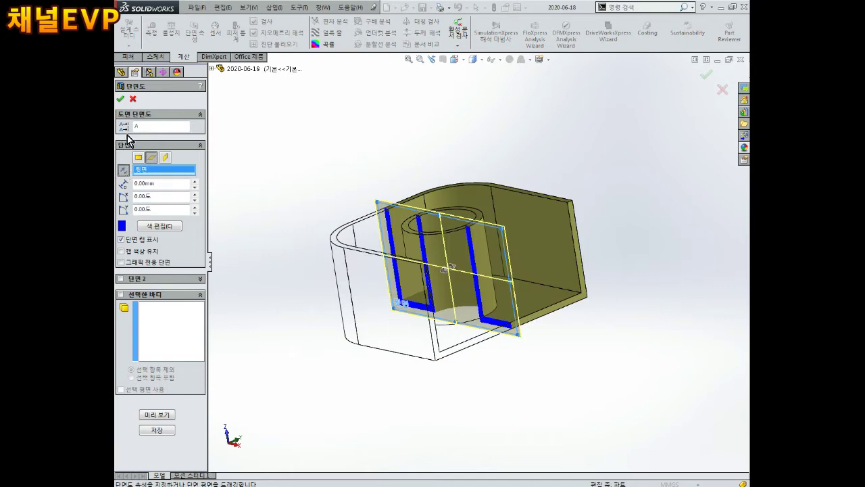
left_click(120, 99)
mouse_move(482, 235)
middle_mouse_down()
mouse_move(422, 277)
mouse_move(434, 291)
mouse_move(473, 250)
mouse_move(493, 280)
mouse_move(520, 240)
mouse_move(470, 266)
mouse_move(475, 297)
middle_mouse_up()
middle_click_drag(441, 218, 425, 264)
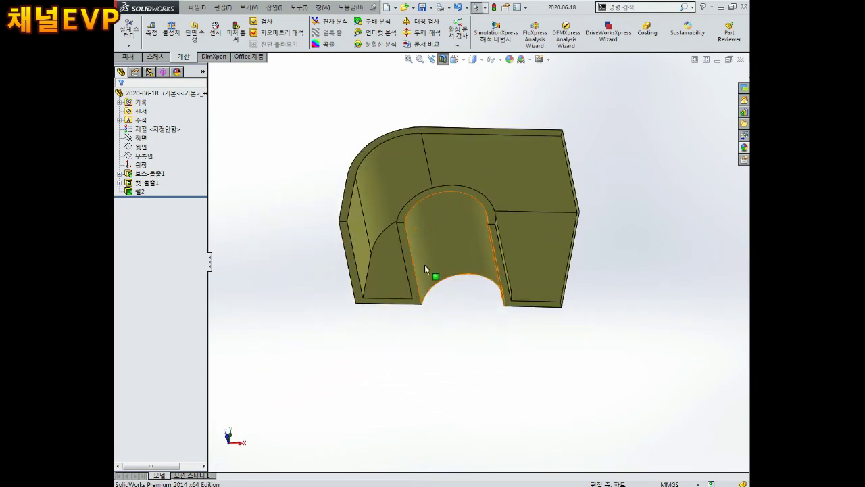
key("ctrl+w")
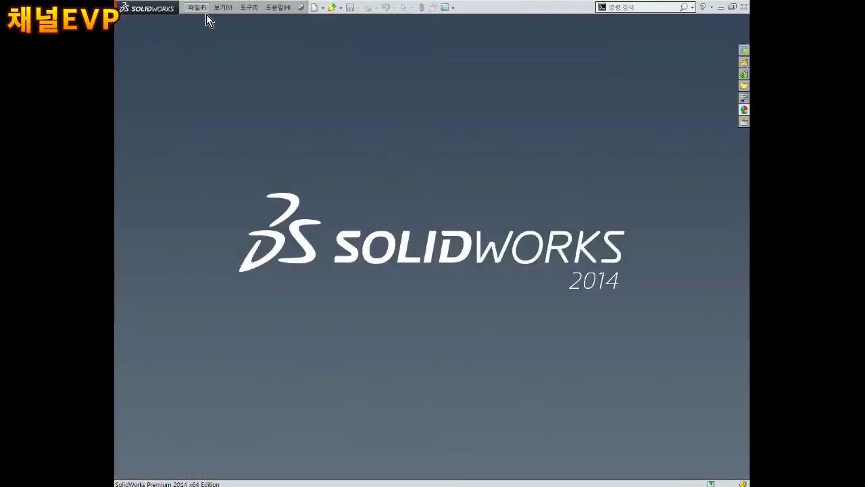
Create a new part and draw a centre rectangle from the origin on the Front plane
left_click(206, 14)
left_click(218, 18)
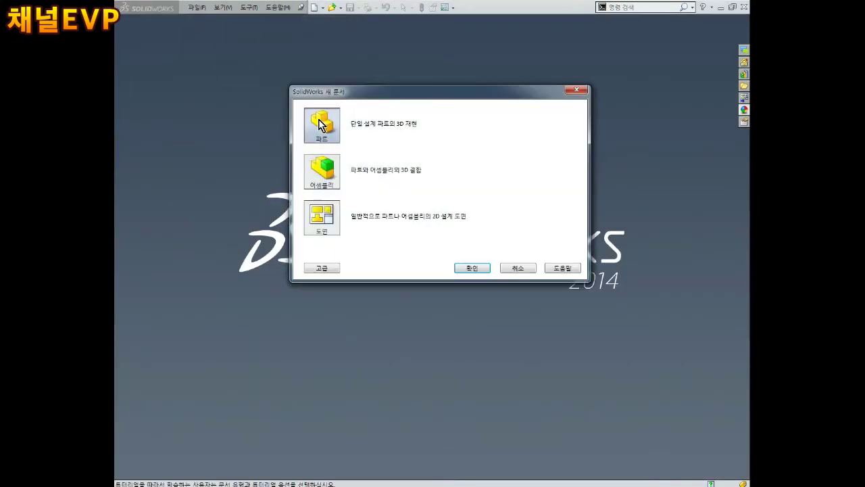
left_click(482, 269)
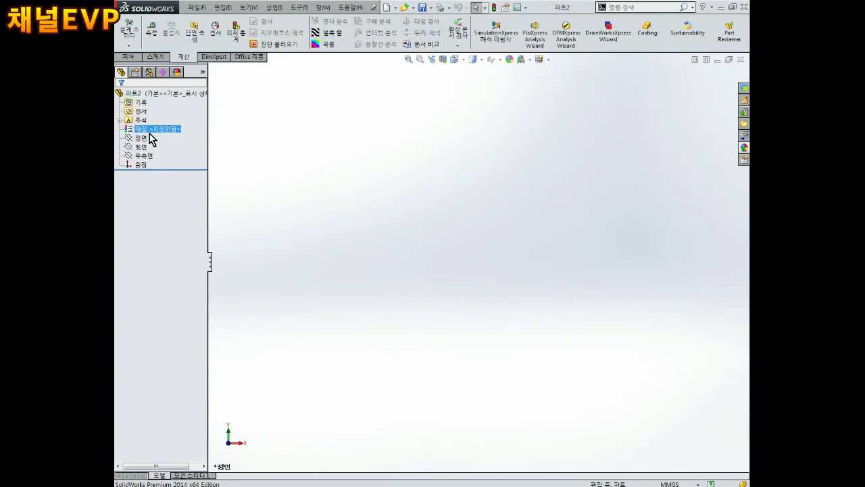
left_click(147, 138)
left_click(152, 124)
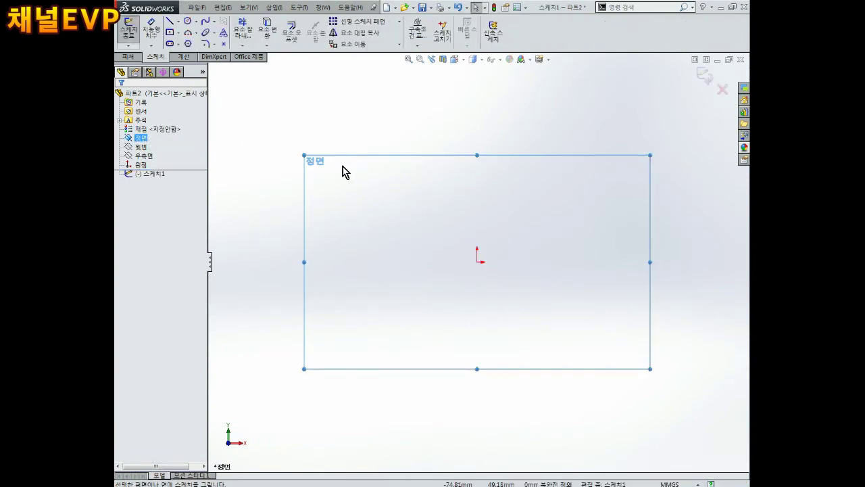
left_click(169, 32)
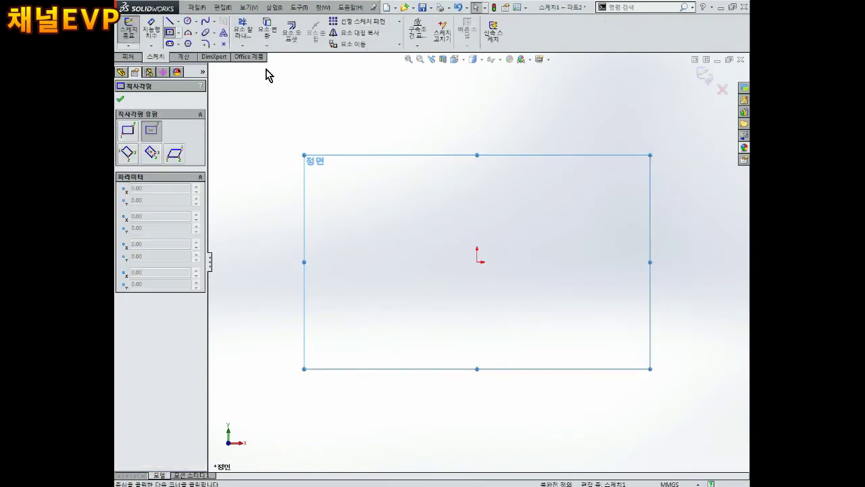
left_click(478, 261)
left_click(622, 194)
right_click_drag(487, 126, 501, 131)
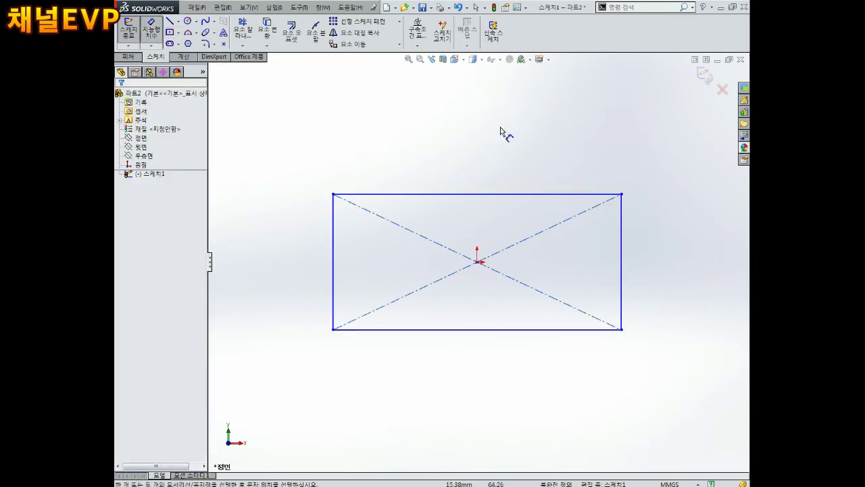
Dimension the rectangle 160 wide and 90 high
left_click(518, 194)
left_click(512, 132)
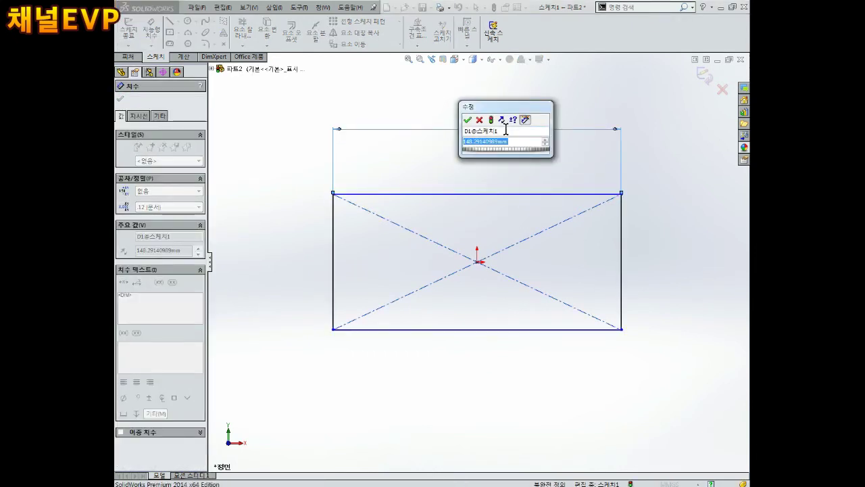
type("160")
key("Return")
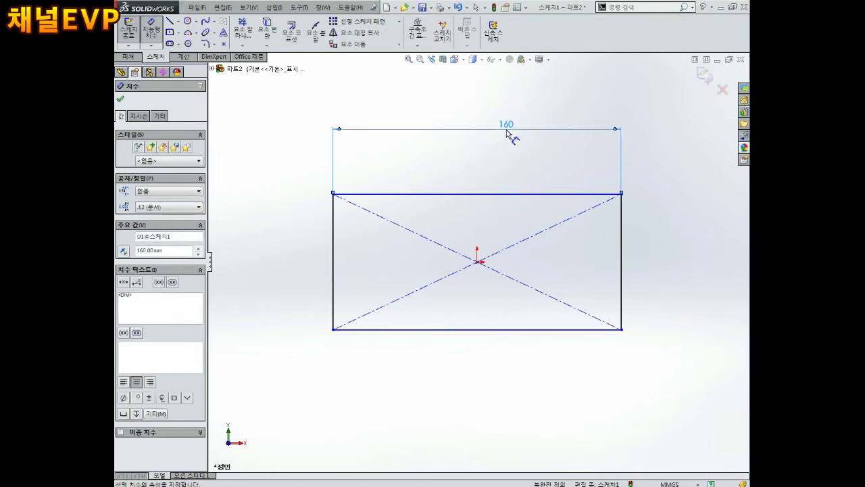
left_click(622, 243)
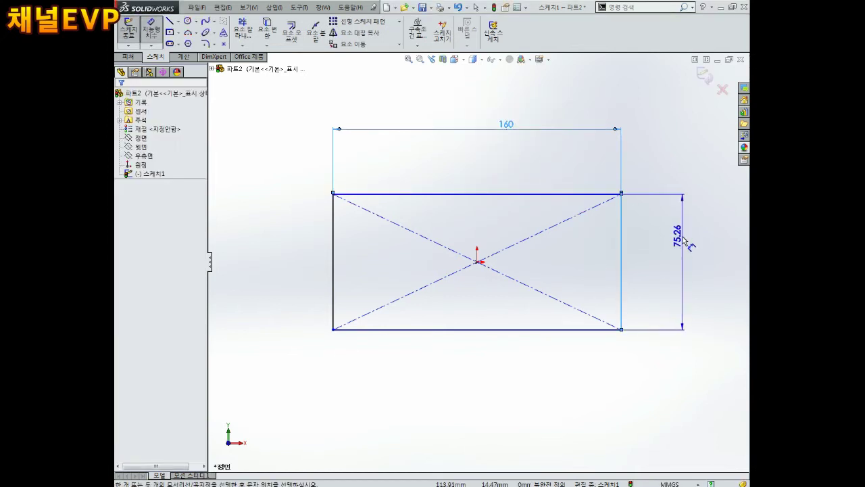
left_click(683, 237)
type("90")
key("Return")
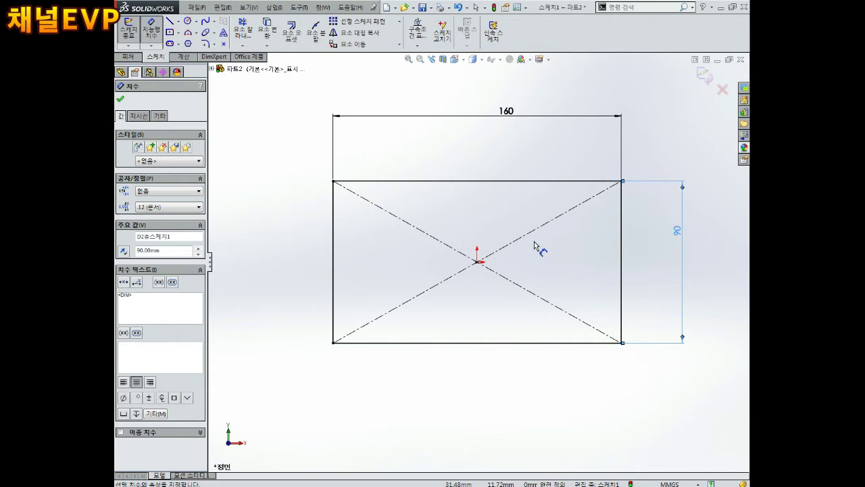
left_click(205, 44)
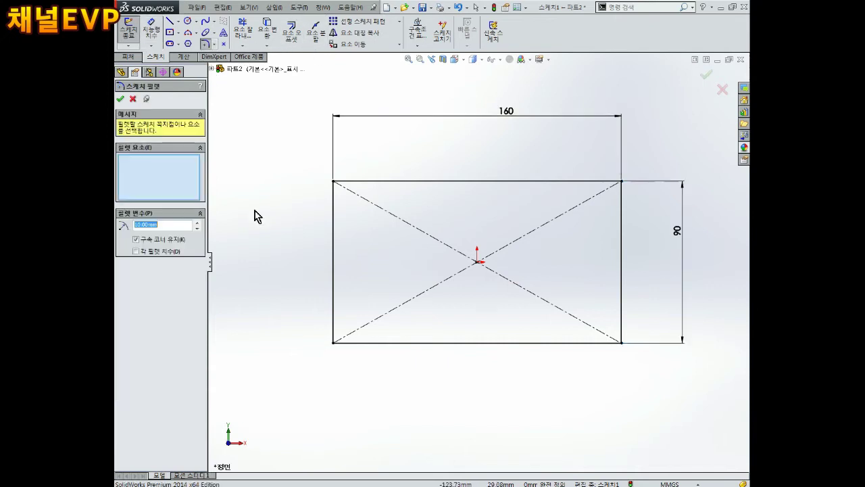
Round the rectangle's four corners with R10 sketch fillets and exit the sketch
left_click(593, 181)
left_click(622, 309)
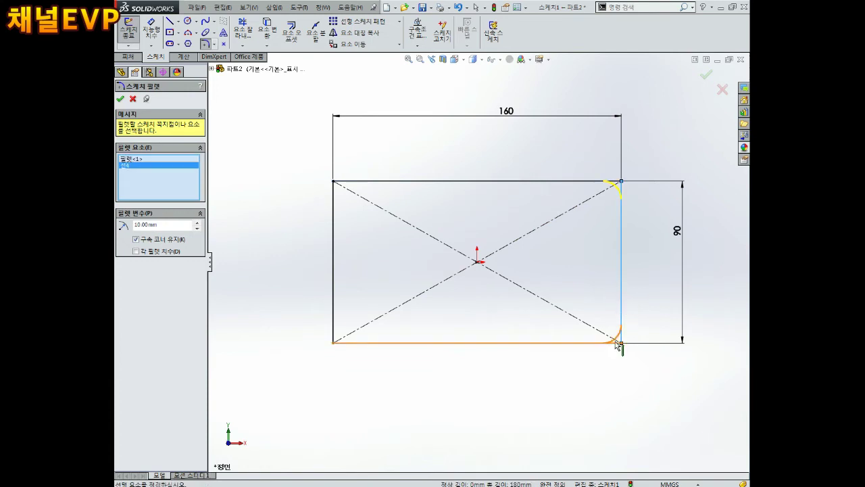
left_click(383, 343)
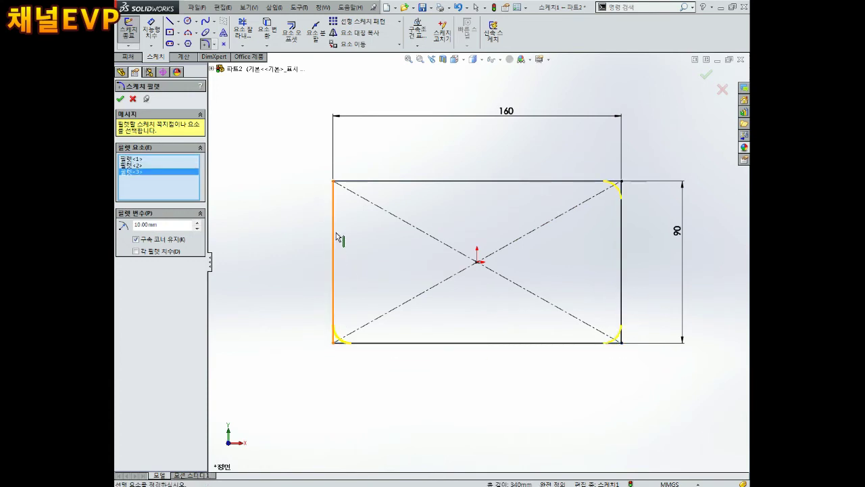
left_click(334, 209)
left_click(358, 182)
left_click(120, 100)
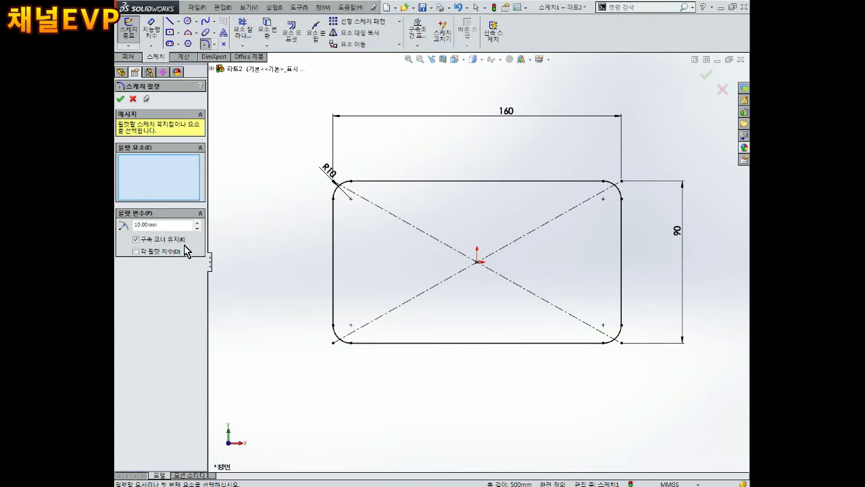
left_click(121, 100)
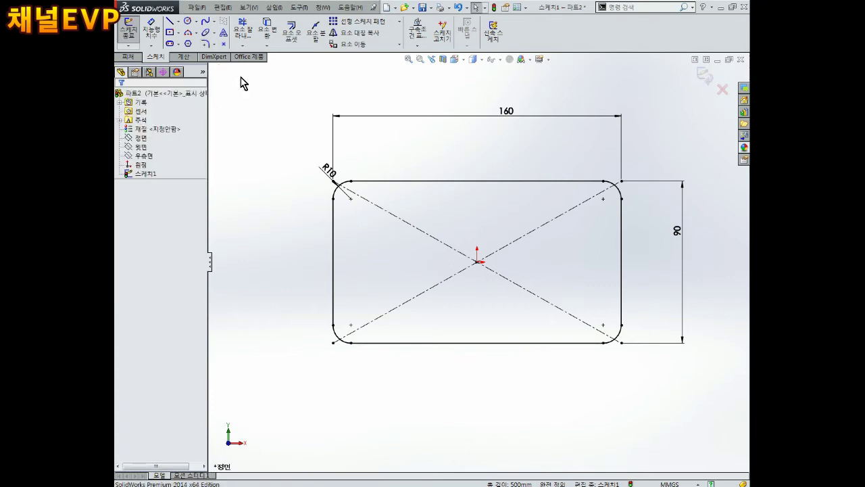
left_click(705, 74)
Extrude the rounded rectangle as a blind 12 mm boss
middle_click_drag(522, 268, 482, 148)
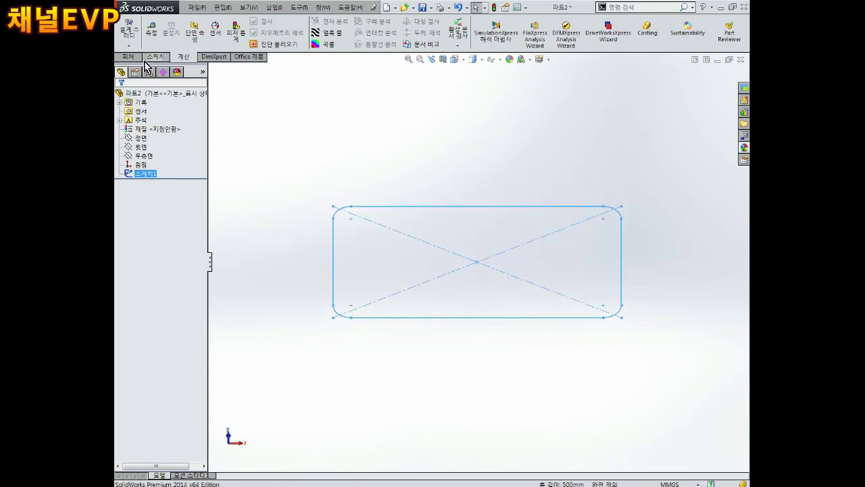
left_click(128, 56)
left_click(130, 38)
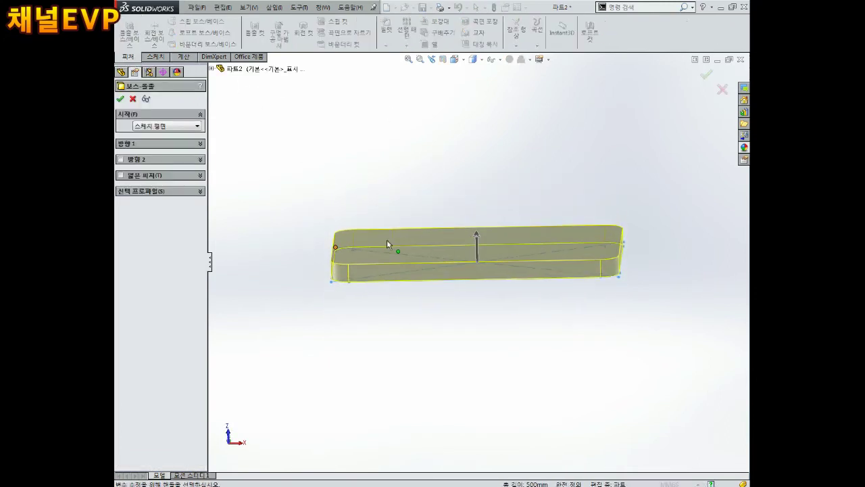
middle_click_drag(387, 240, 388, 230)
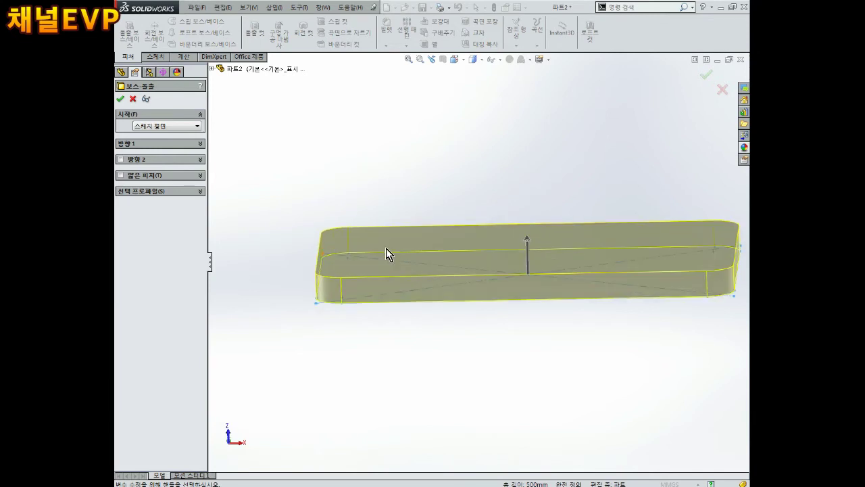
left_click(199, 144)
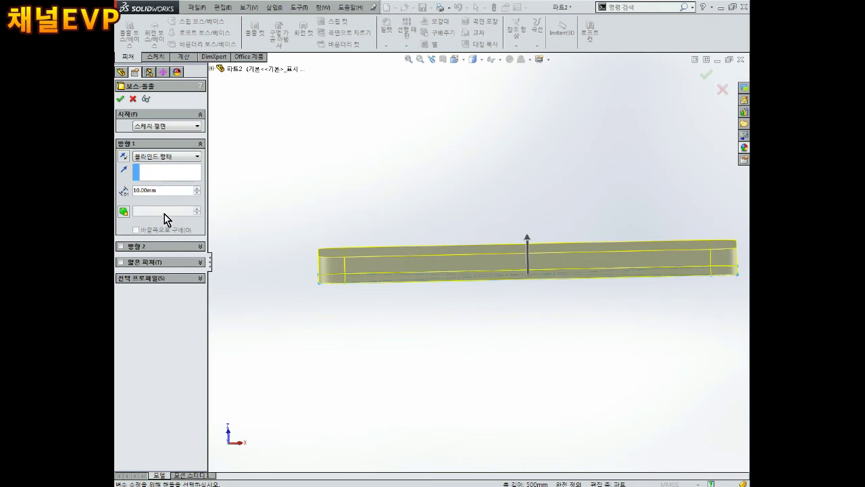
type("12")
key("Return")
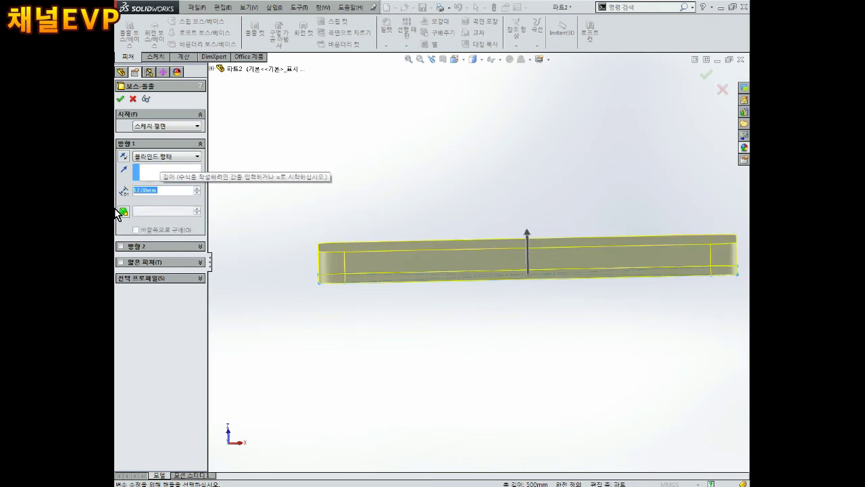
Add a 1° inward draft to the 12 mm extrusion and confirm Boss-Extrude1
left_click(122, 213)
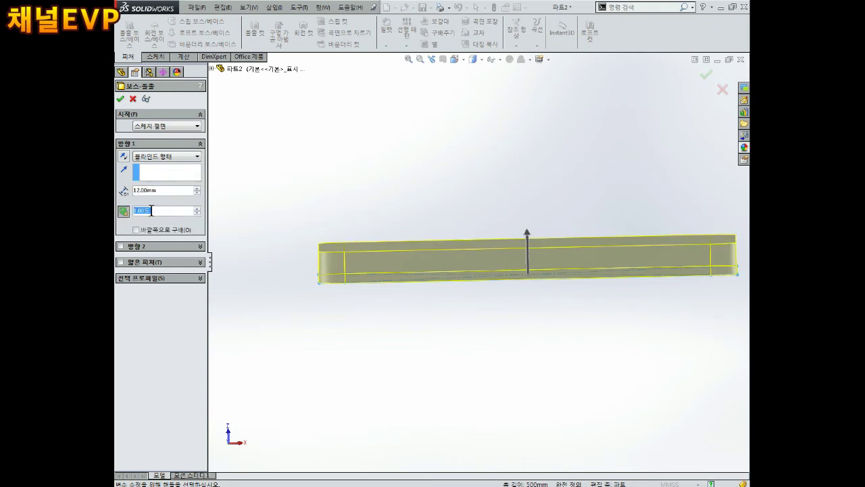
mouse_move(327, 257)
middle_mouse_down()
mouse_move(310, 259)
mouse_move(315, 285)
mouse_move(416, 226)
mouse_move(392, 231)
middle_mouse_up()
scroll(324, 282, "down", 5)
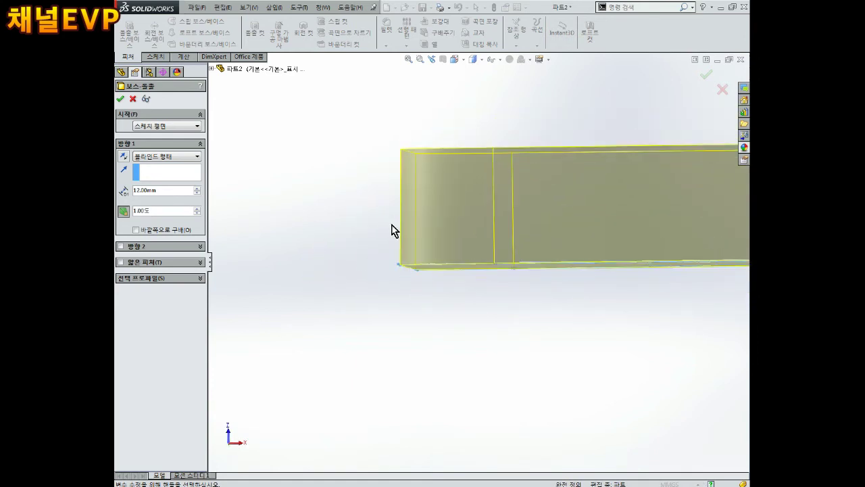
left_click(135, 230)
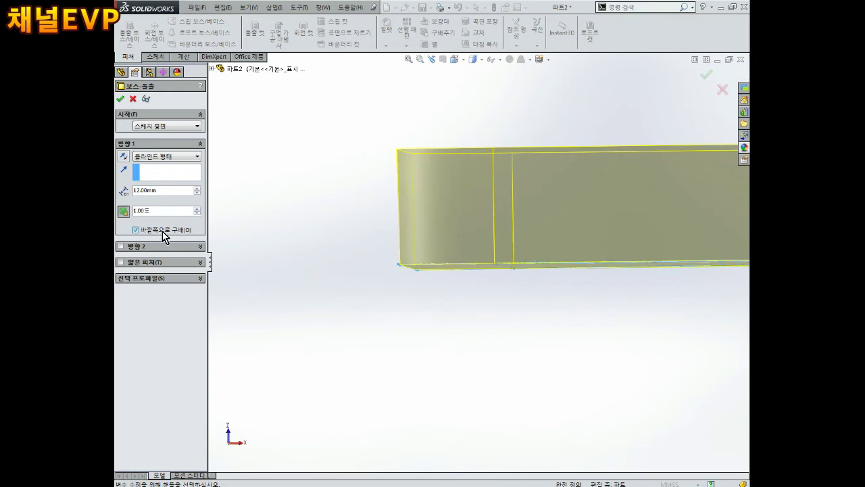
left_click(162, 231)
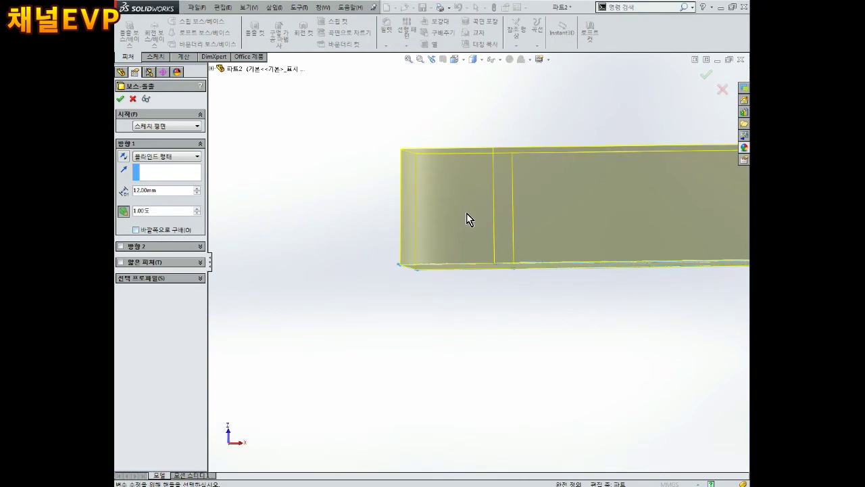
mouse_move(467, 213)
middle_mouse_down()
mouse_move(544, 255)
mouse_move(534, 251)
middle_mouse_up()
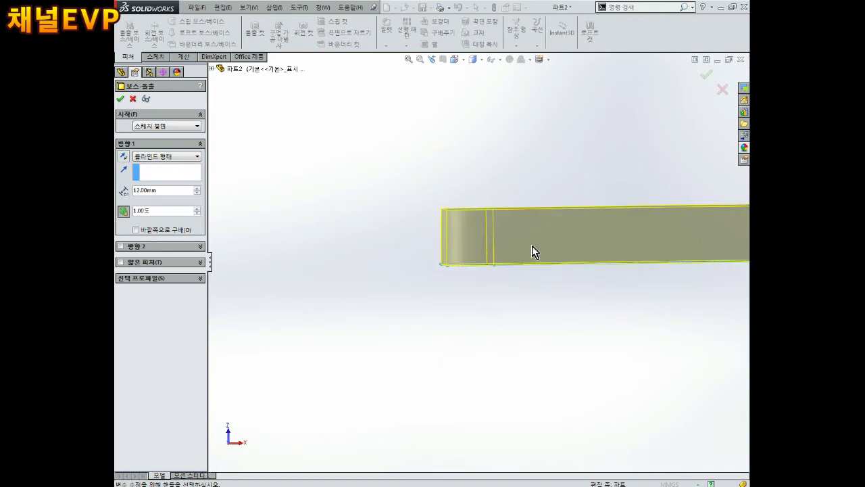
left_click(121, 100)
middle_click_drag(428, 305, 464, 248)
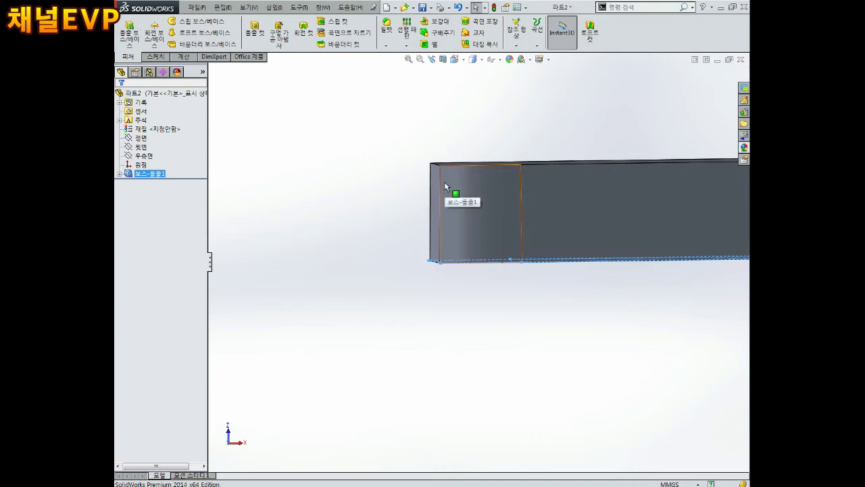
mouse_move(444, 181)
middle_mouse_down()
mouse_move(579, 286)
mouse_move(620, 278)
mouse_move(579, 260)
middle_mouse_up()
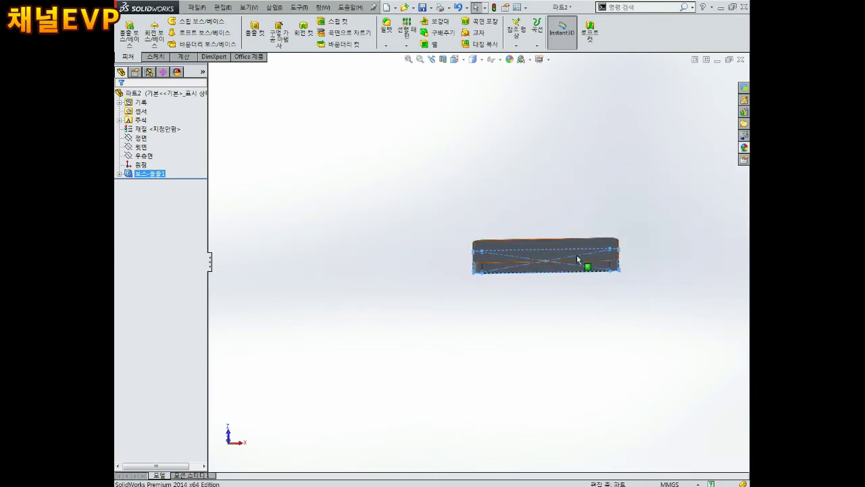
scroll(579, 261, "down", 3)
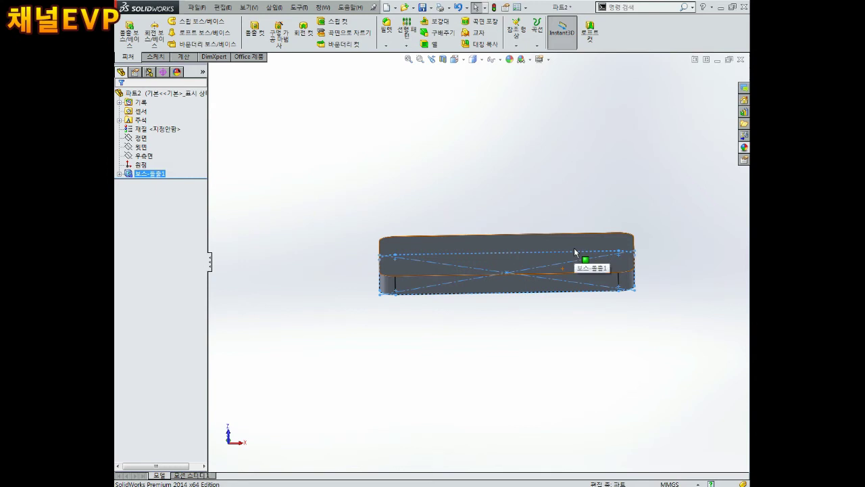
left_click(551, 179)
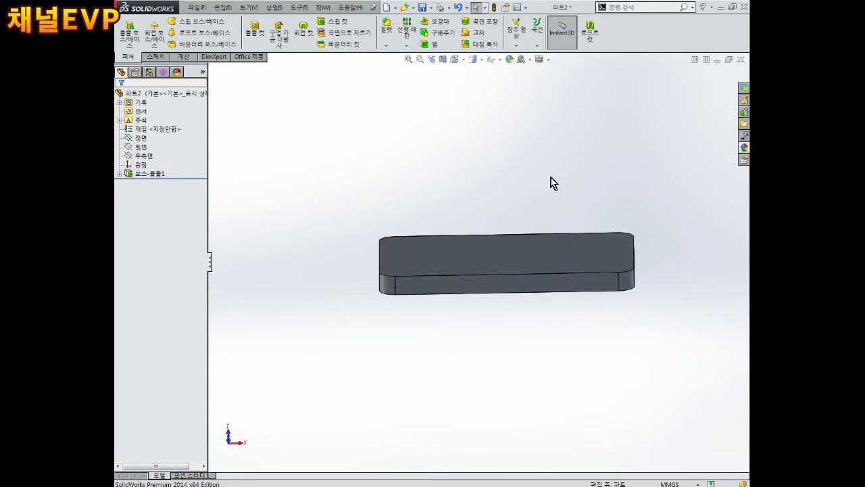
middle_click_drag(551, 184, 560, 230)
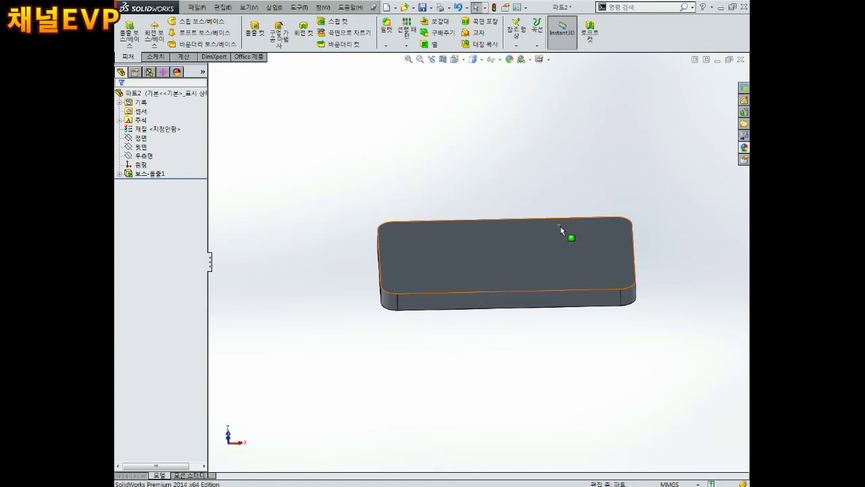
key("f")
Shell the block to 2 mm walls with the top face removed, preview on
left_click(430, 44)
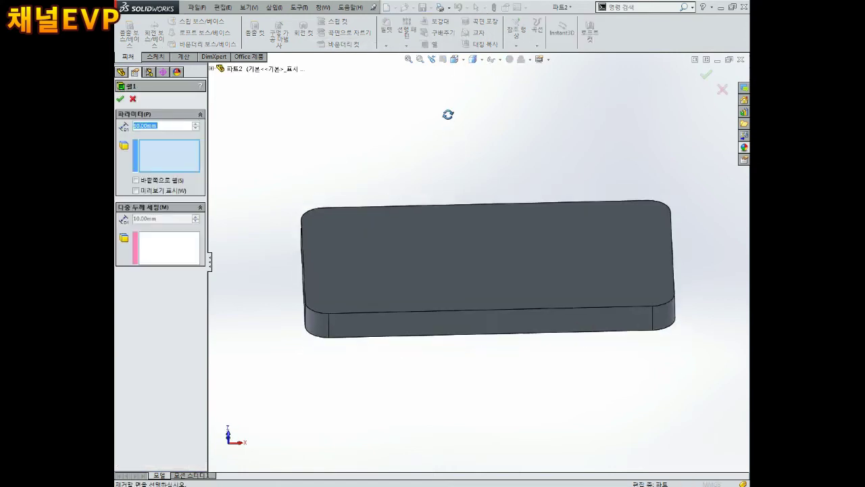
left_click(435, 242)
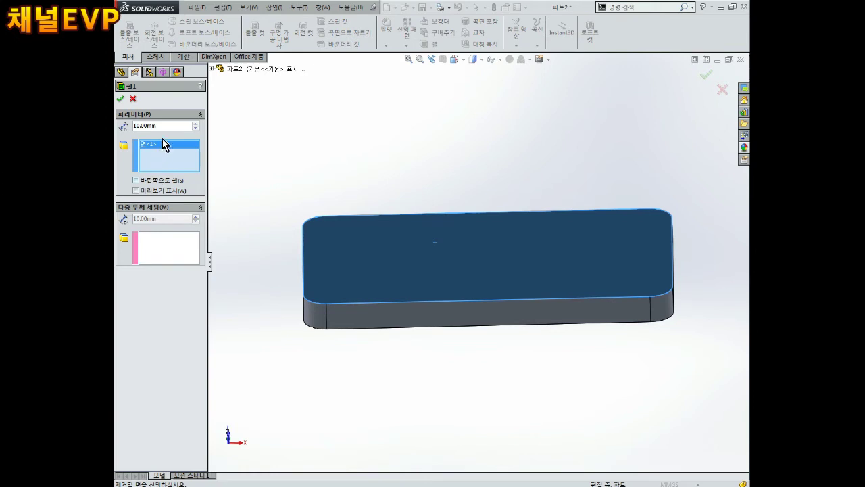
left_click_drag(164, 127, 116, 153)
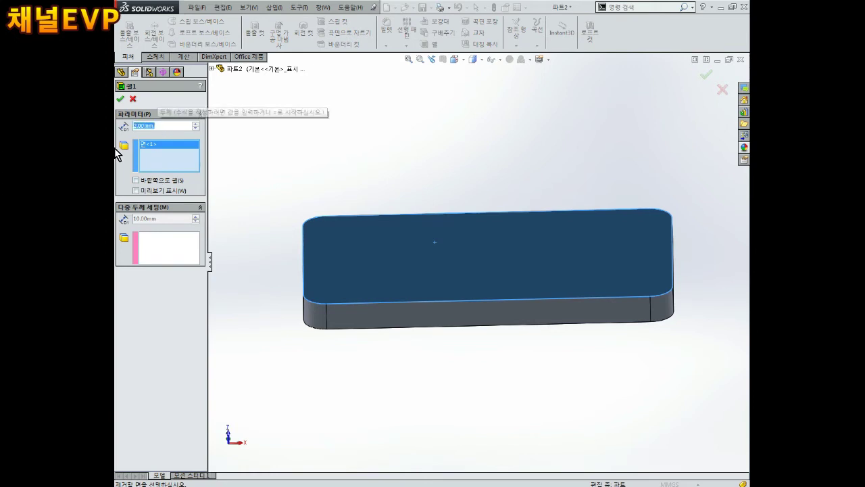
type("2")
key("Return")
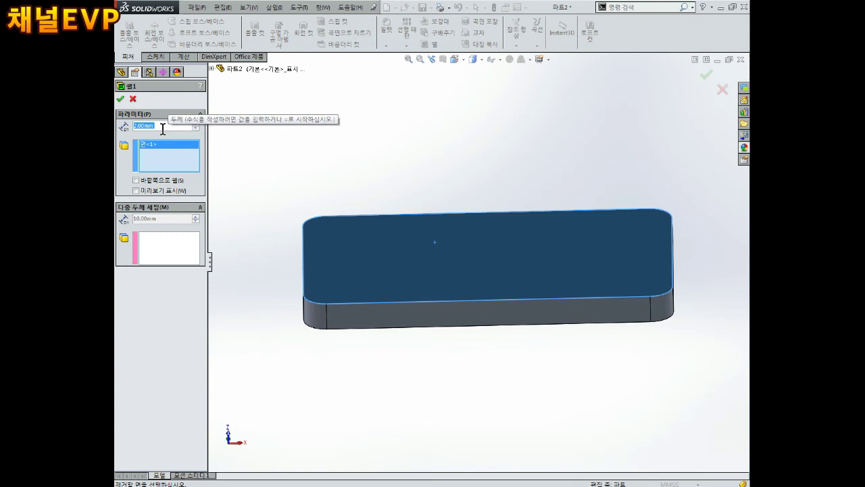
left_click(171, 193)
left_click(171, 192)
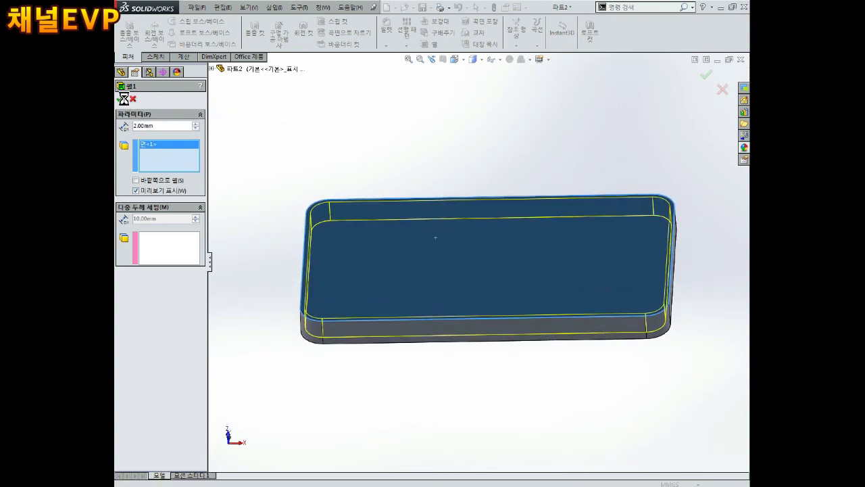
left_click(121, 99)
mouse_move(396, 106)
middle_mouse_down()
mouse_move(441, 164)
mouse_move(492, 153)
mouse_move(469, 169)
mouse_move(426, 165)
middle_mouse_up()
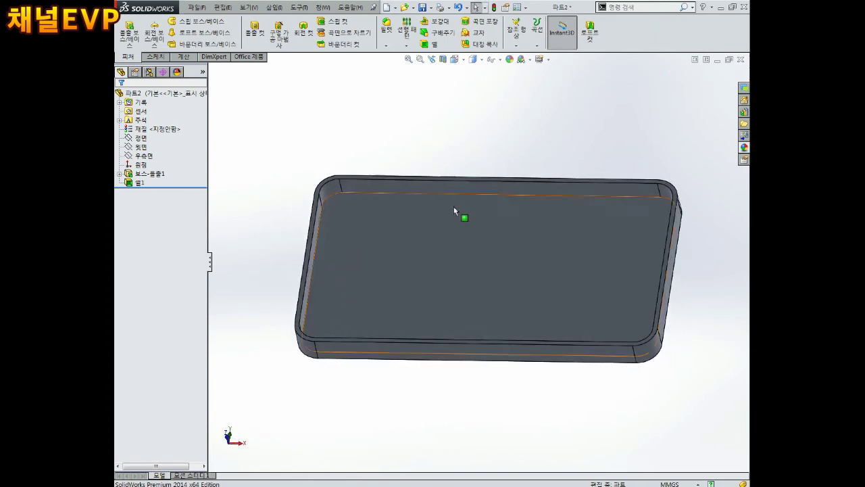
Zoom into the tray's front-left corner and select its rim face
middle_click_drag(444, 195, 456, 201)
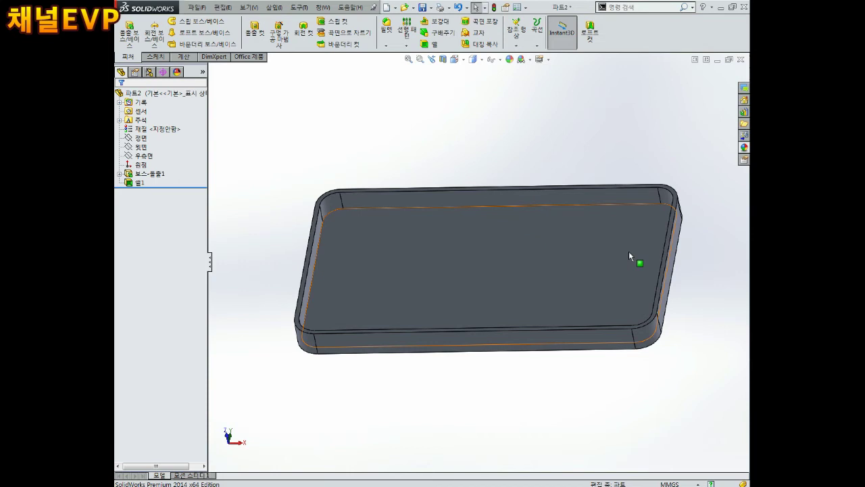
middle_click_drag(628, 251, 536, 200)
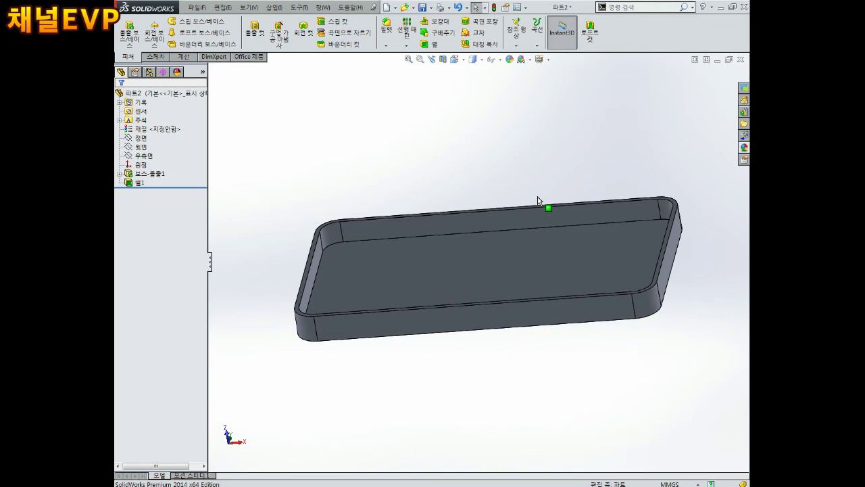
scroll(369, 258, "down", 2)
scroll(400, 168, "down", 1)
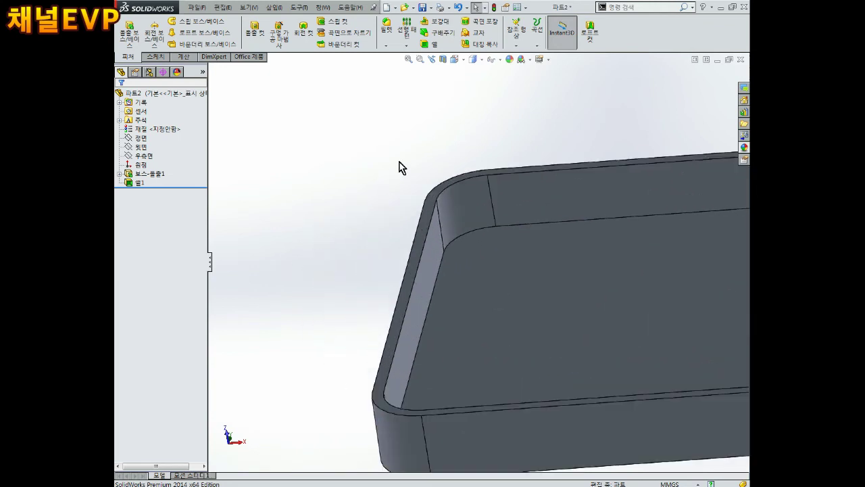
scroll(483, 253, "up", 3)
scroll(583, 252, "up", 2)
scroll(486, 270, "down", 3)
scroll(299, 247, "down", 3)
scroll(321, 334, "down", 2)
left_click(336, 315)
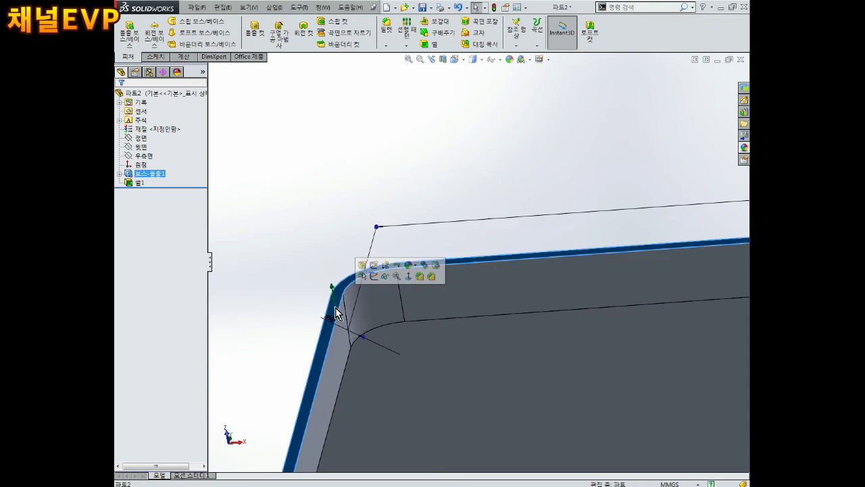
Sketch a Ø10 circle on the rim near the tray's corner
left_click(375, 276)
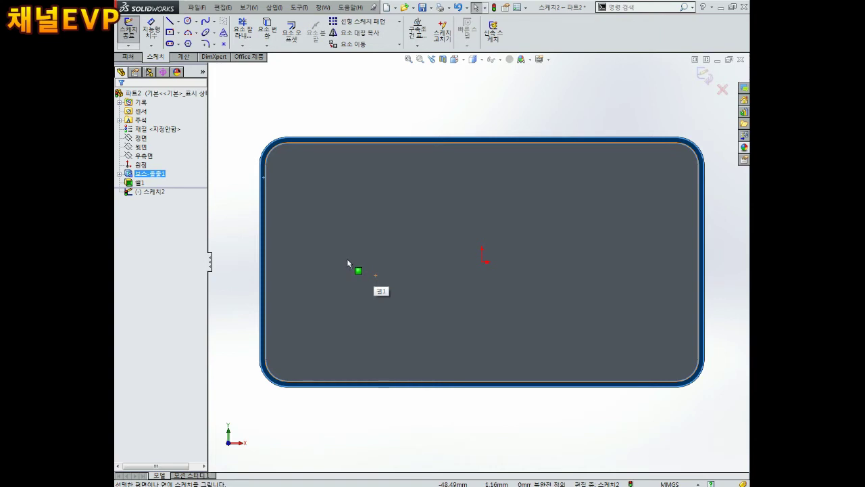
left_click(188, 21)
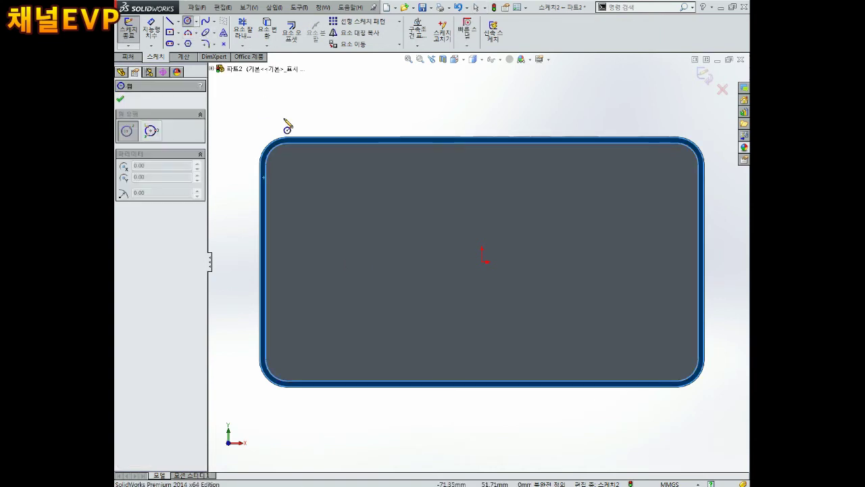
left_click(295, 167)
left_click(308, 166)
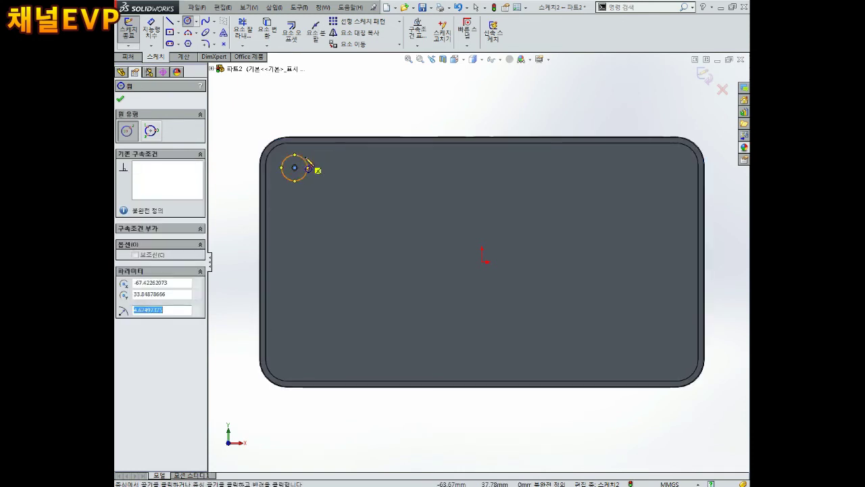
right_click_drag(319, 119, 319, 67)
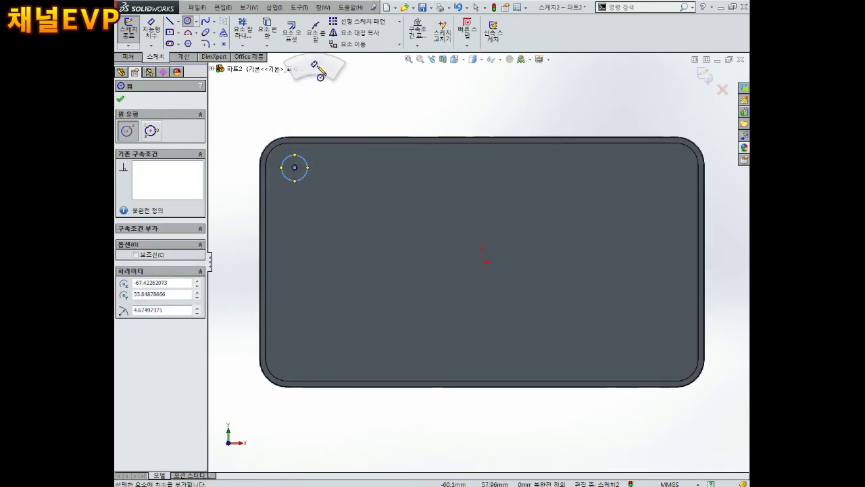
left_click(306, 157)
left_click(340, 107)
type("10")
key("Return")
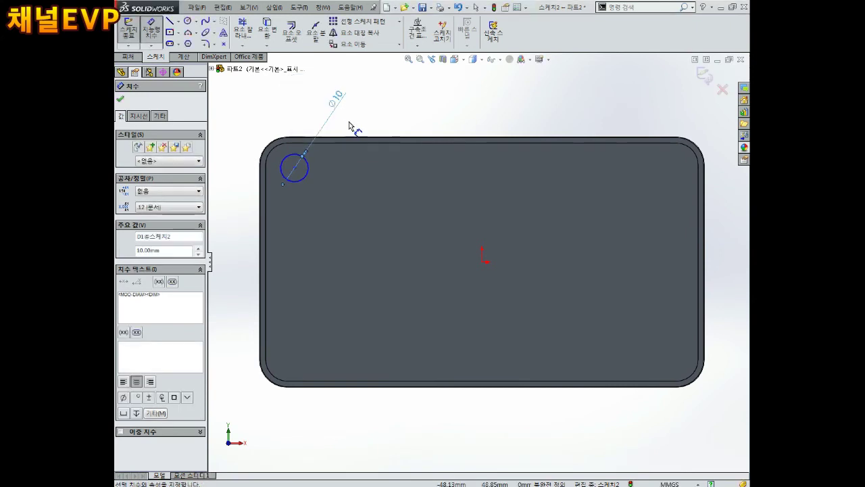
key("Escape")
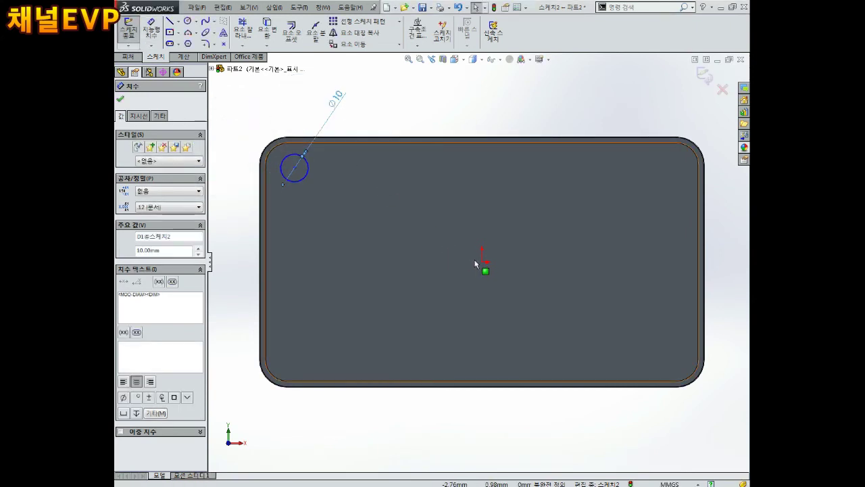
Dimension the circle centre 70 mm horizontally from the origin
left_click(482, 261)
left_click(297, 173)
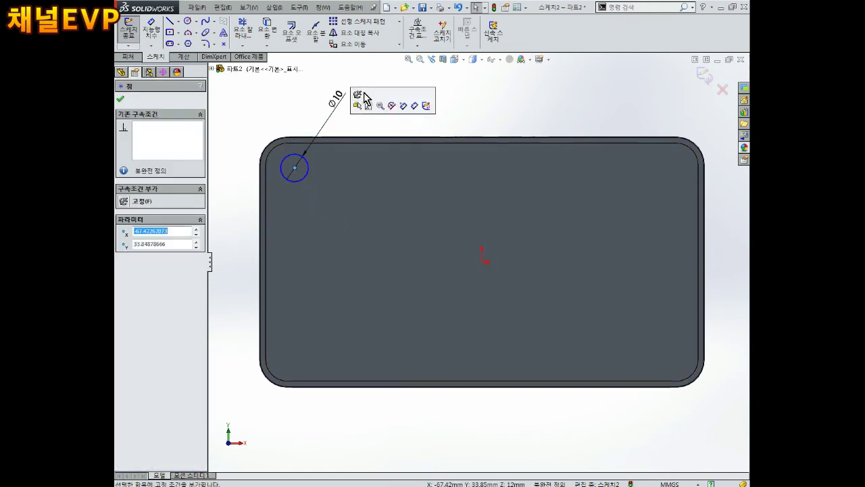
left_click(419, 155)
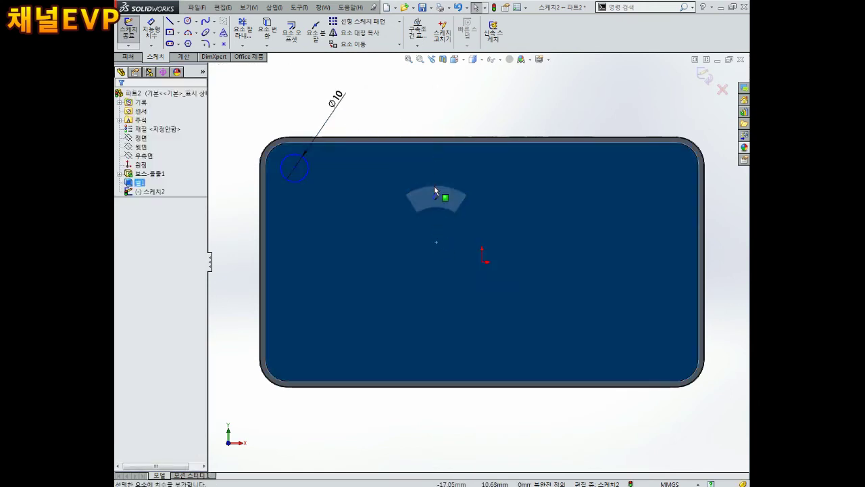
left_click(482, 261)
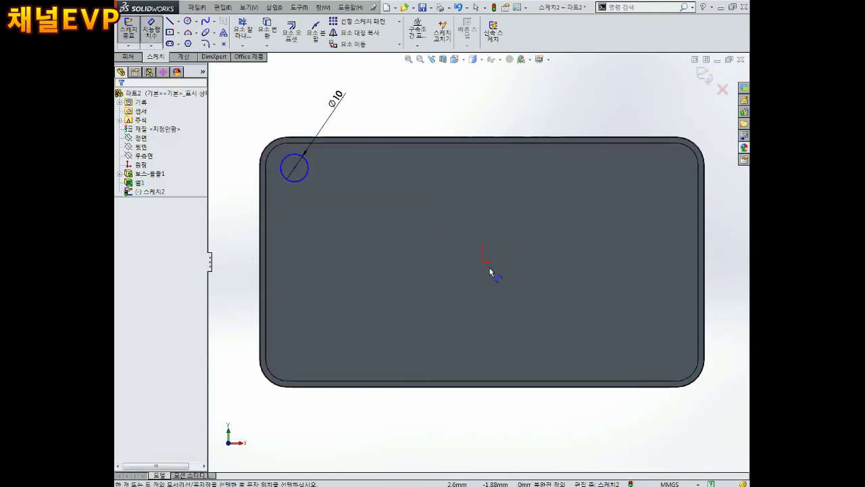
left_click(299, 174)
left_click(363, 110)
type("ㄱ0")
key("Return")
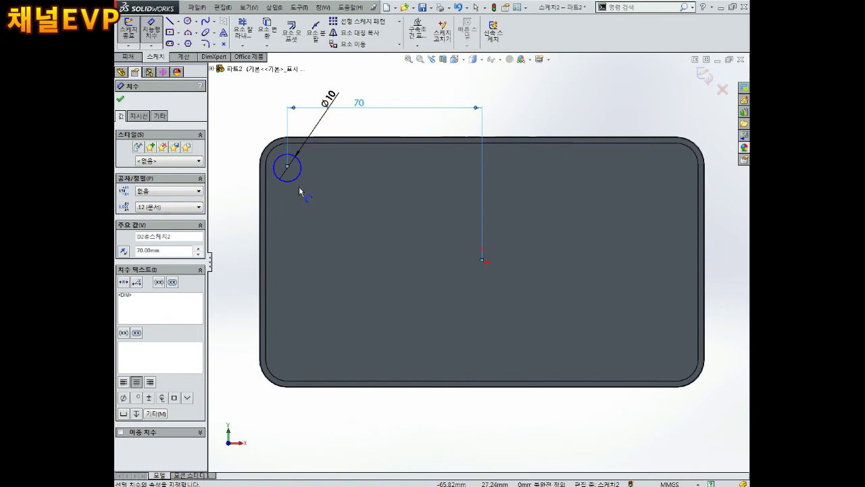
Dimension the circle centre 35 mm vertically from the origin and exit Sketch2
left_click(288, 167)
left_click(481, 261)
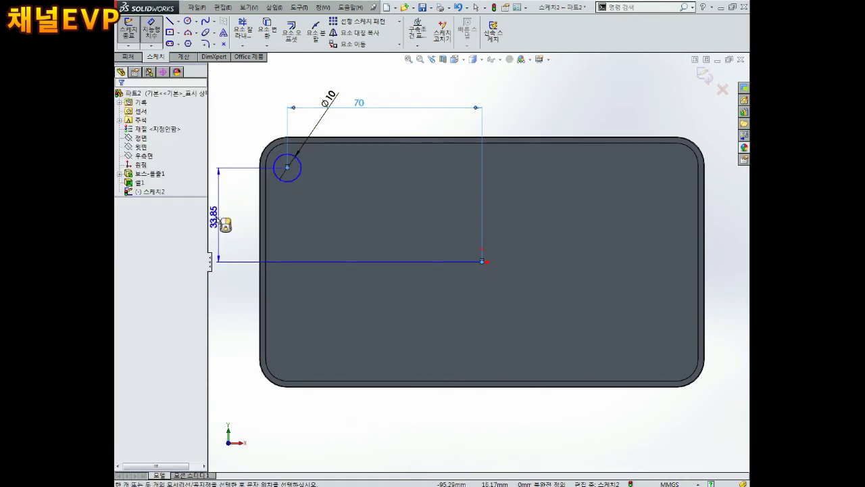
left_click(226, 219)
type("35")
key("Return")
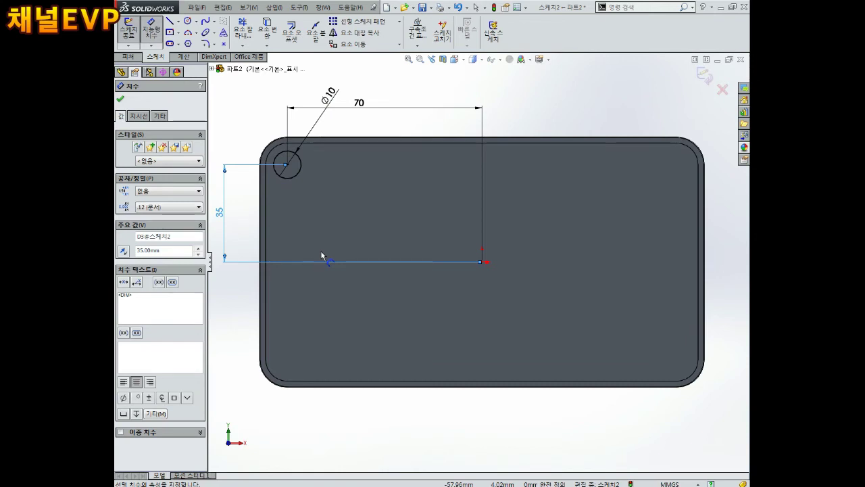
left_click_drag(222, 218, 337, 215)
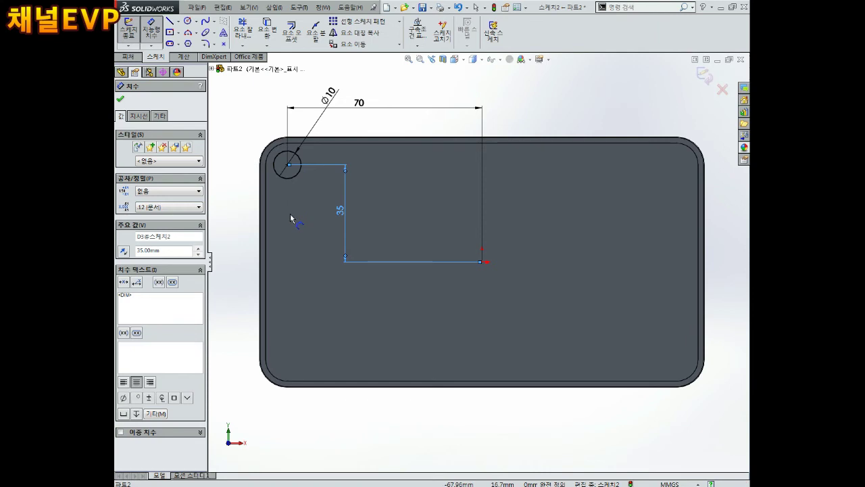
middle_click_drag(293, 218, 307, 218)
scroll(308, 217, "down", 2)
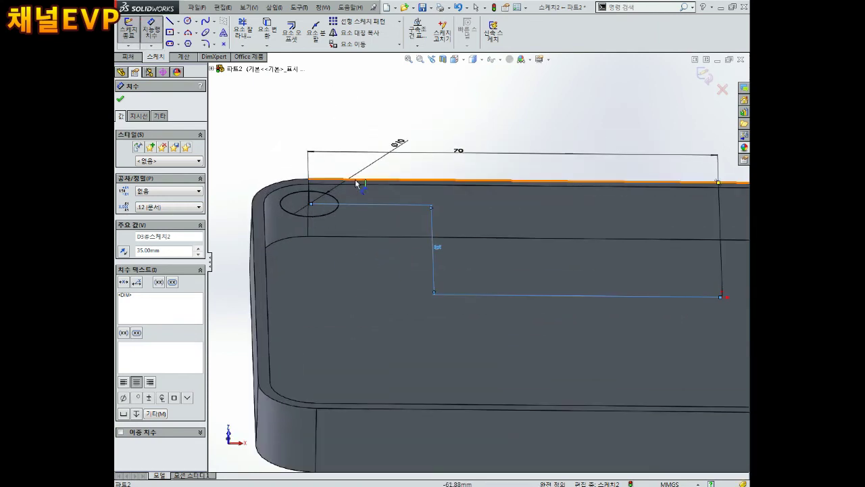
left_click(721, 90)
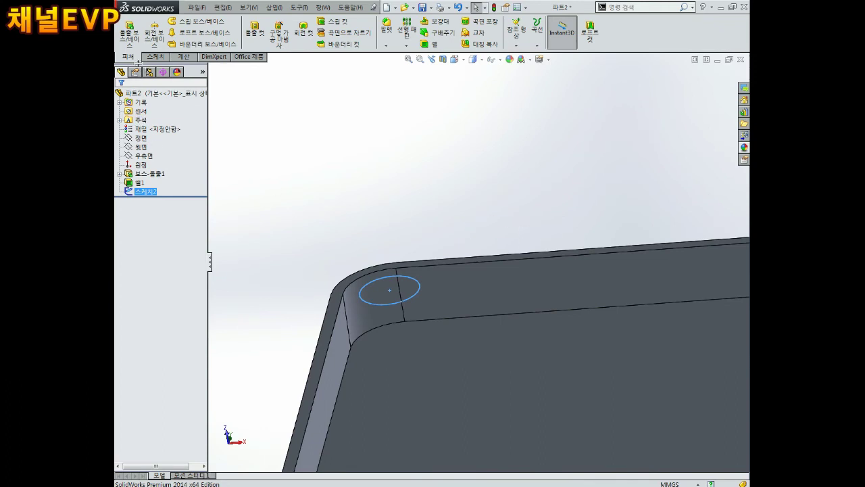
Extrude the Ø10 circle with end condition Up To Body, targeting the tray body
left_click(130, 33)
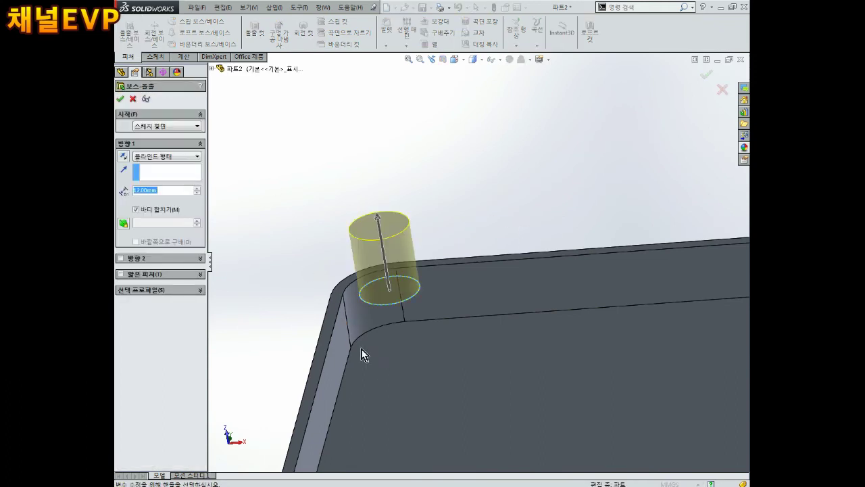
left_click(166, 157)
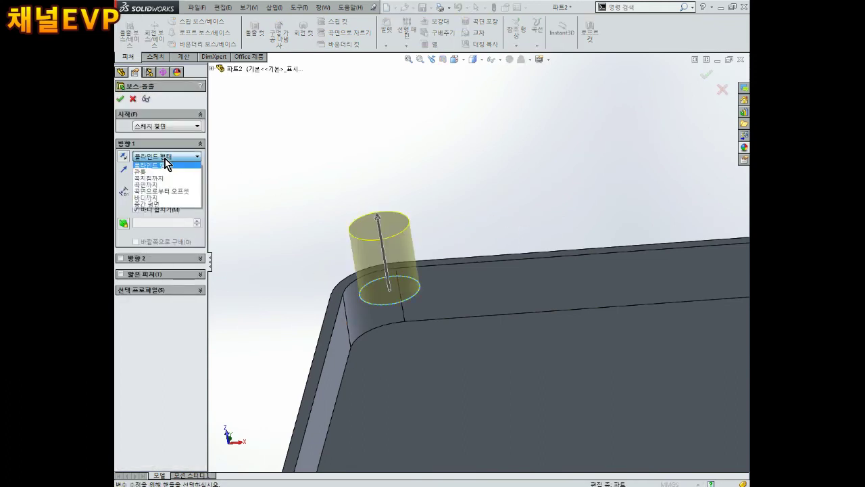
left_click(155, 202)
left_click(413, 377)
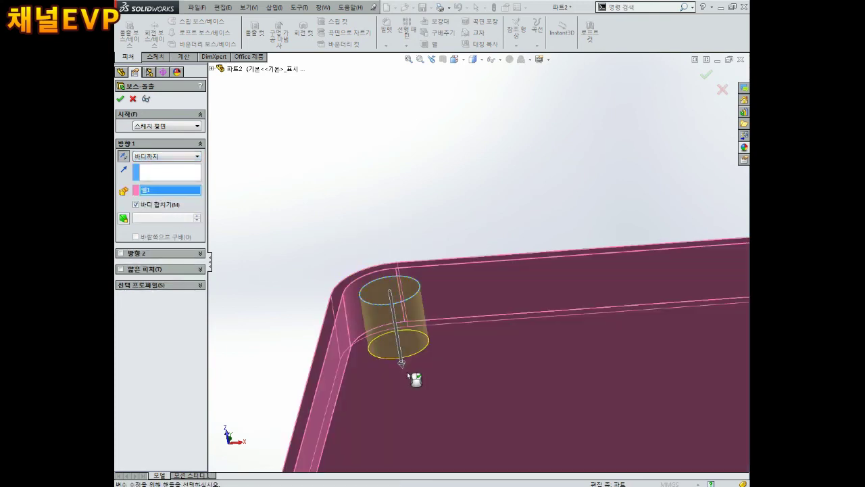
scroll(429, 367, "up", 2)
scroll(427, 367, "up", 1)
Check the corner post from below and above, then confirm Boss-Extrude2
mouse_move(427, 367)
middle_mouse_down()
mouse_move(444, 359)
mouse_move(462, 275)
mouse_move(450, 381)
mouse_move(427, 299)
mouse_move(432, 308)
middle_mouse_up()
scroll(432, 307, "up", 2)
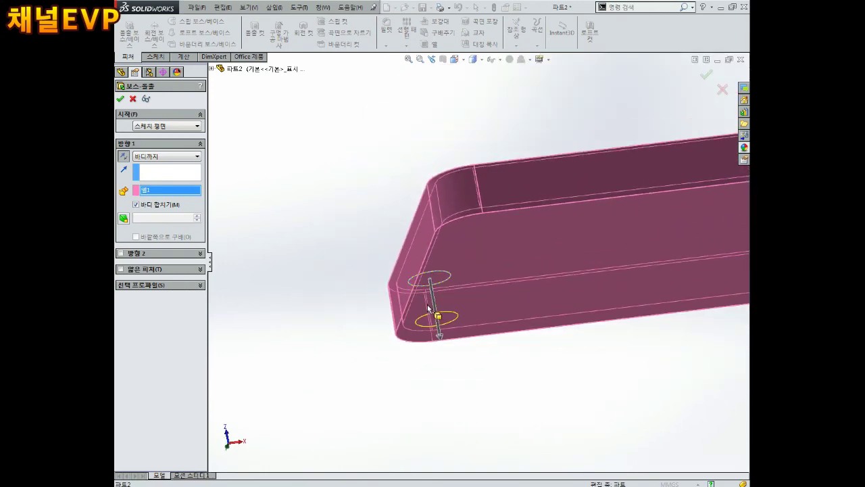
scroll(432, 308, "up", 1)
middle_click_drag(498, 219, 556, 135)
scroll(545, 136, "up", 3)
scroll(498, 190, "down", 5)
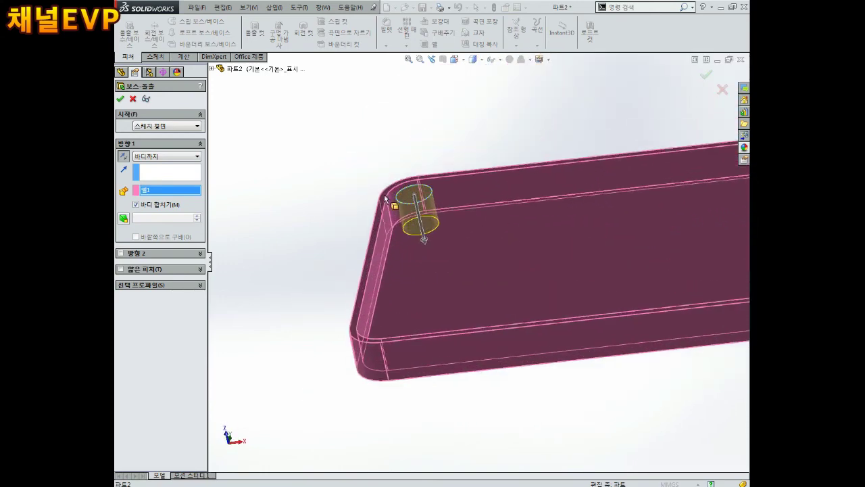
left_click(121, 99)
mouse_move(460, 123)
middle_mouse_down()
mouse_move(459, 149)
mouse_move(405, 201)
mouse_move(416, 244)
mouse_move(409, 156)
middle_mouse_up()
scroll(452, 207, "down", 2)
scroll(453, 206, "down", 2)
scroll(399, 209, "up", 2)
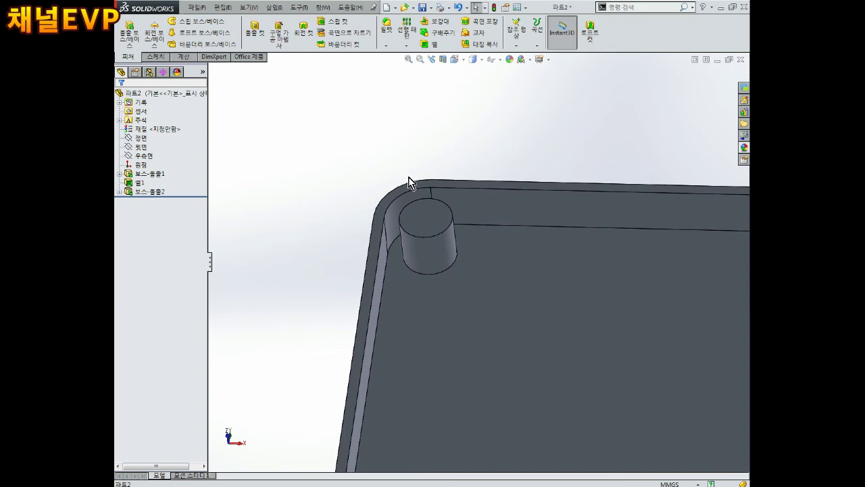
scroll(408, 182, "up", 3)
middle_click_drag(464, 232, 458, 250)
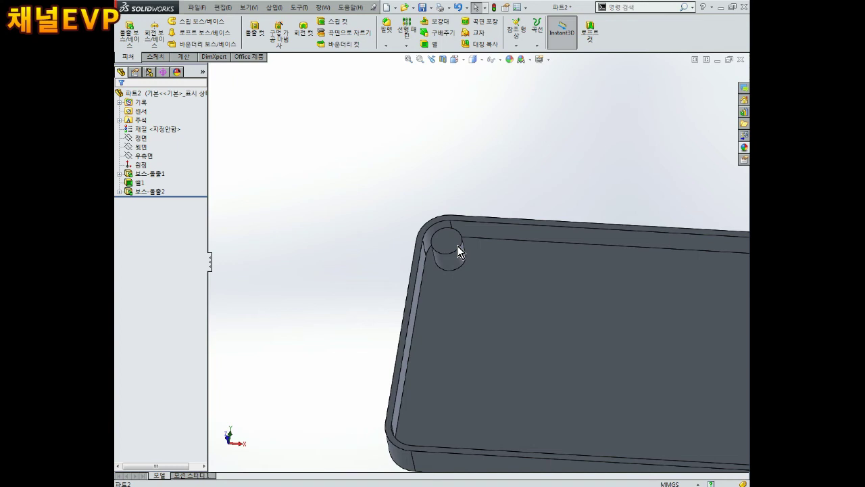
scroll(449, 220, "down", 2)
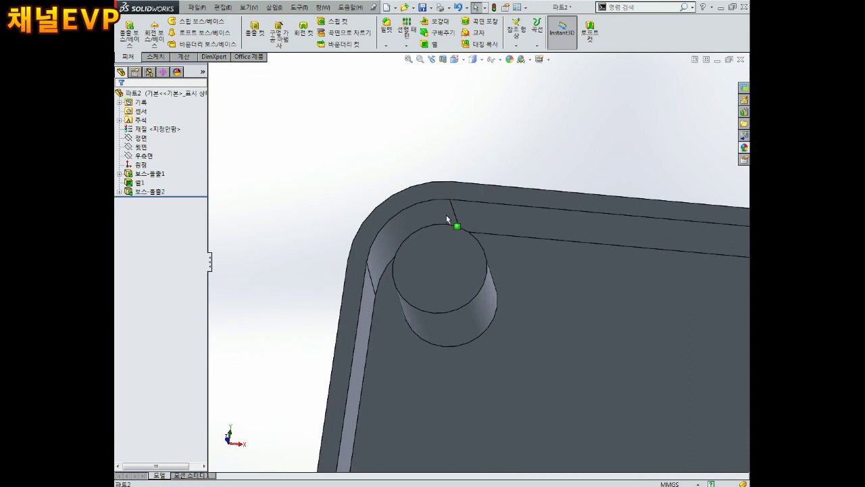
scroll(453, 196, "down", 3)
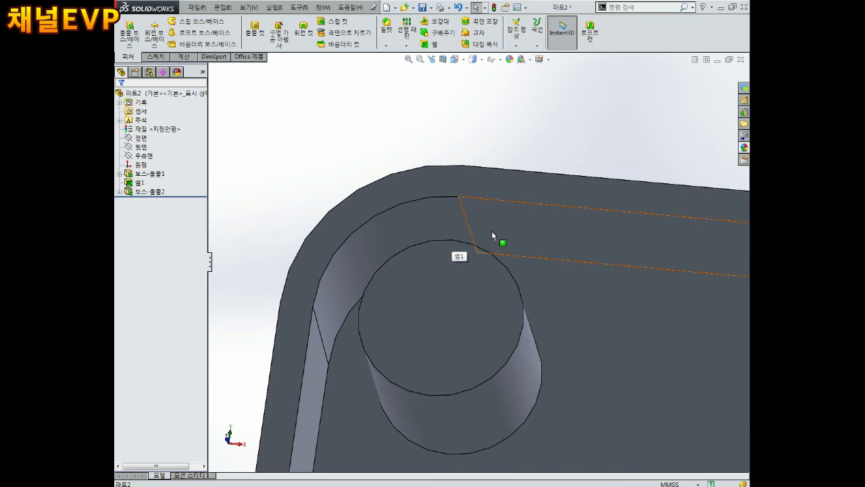
scroll(504, 317, "up", 3)
mouse_move(566, 323)
middle_mouse_down()
mouse_move(512, 216)
mouse_move(425, 224)
middle_mouse_up()
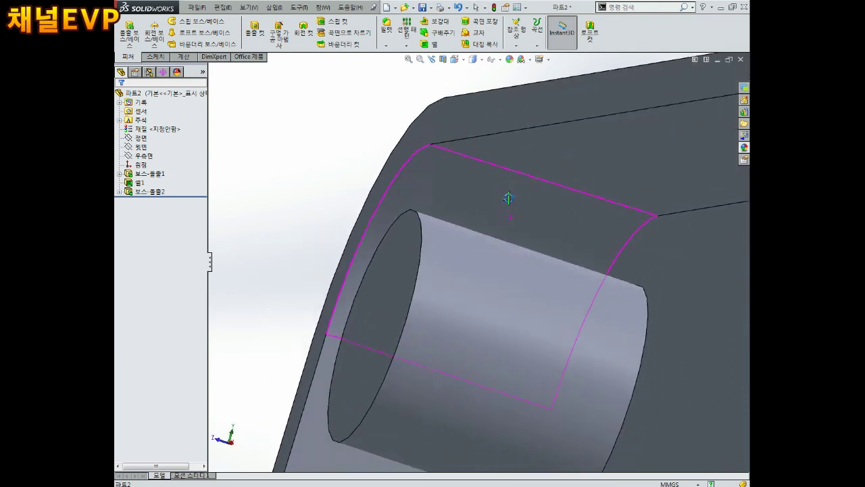
left_click(406, 249)
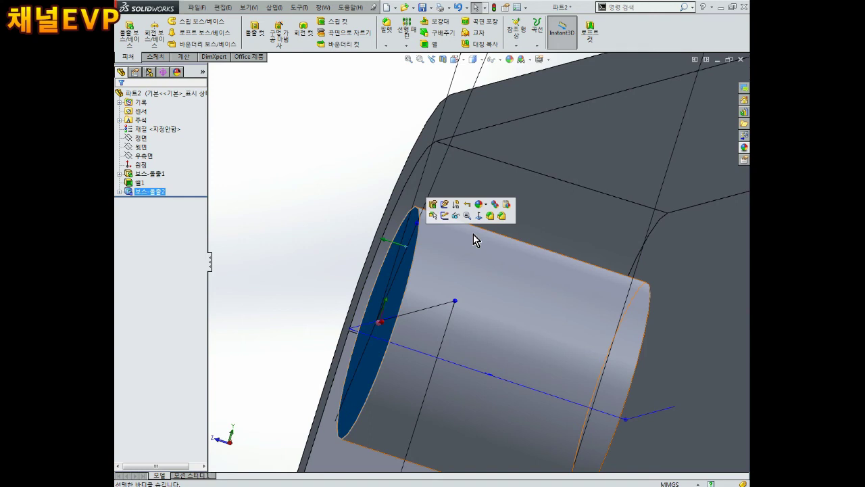
left_click(345, 139)
Create Plane1 offset 2.00mm from the boss end face, flipped
left_click(517, 31)
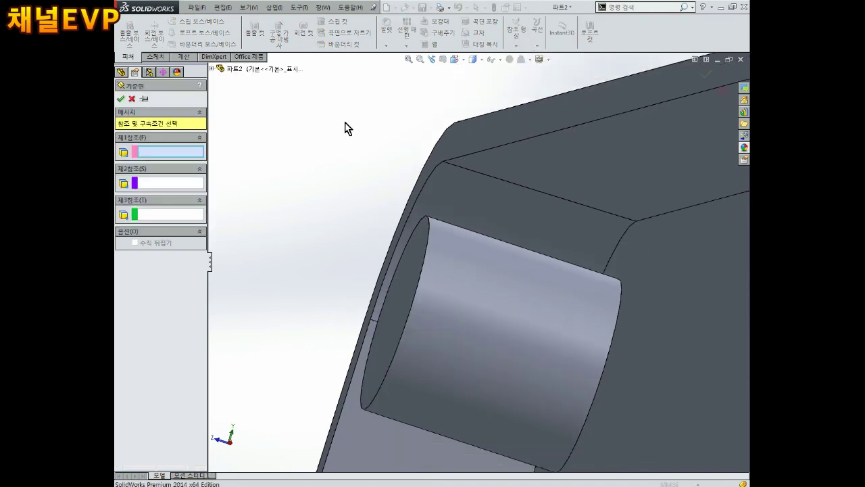
left_click(427, 261)
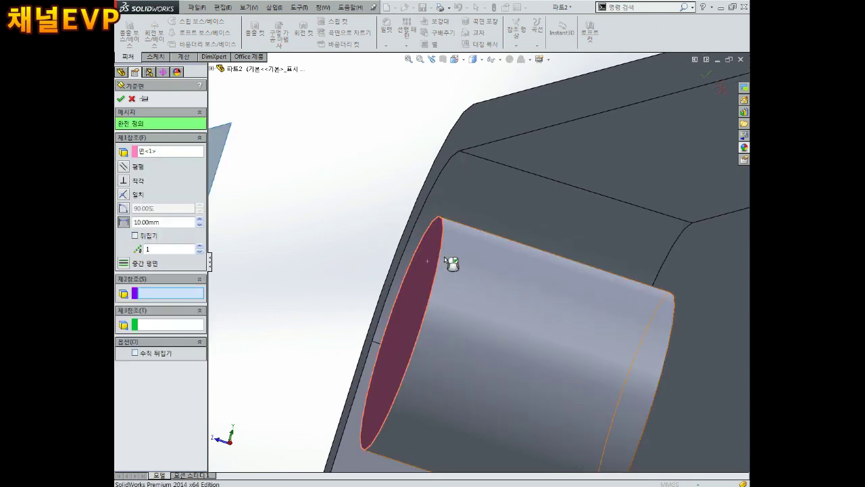
double_click(175, 221)
type("2")
key("Return")
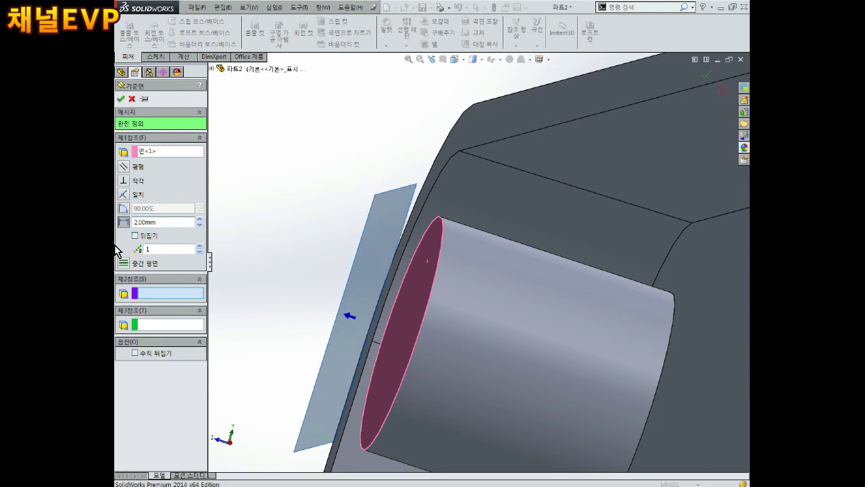
left_click(134, 235)
scroll(504, 246, "down", 5)
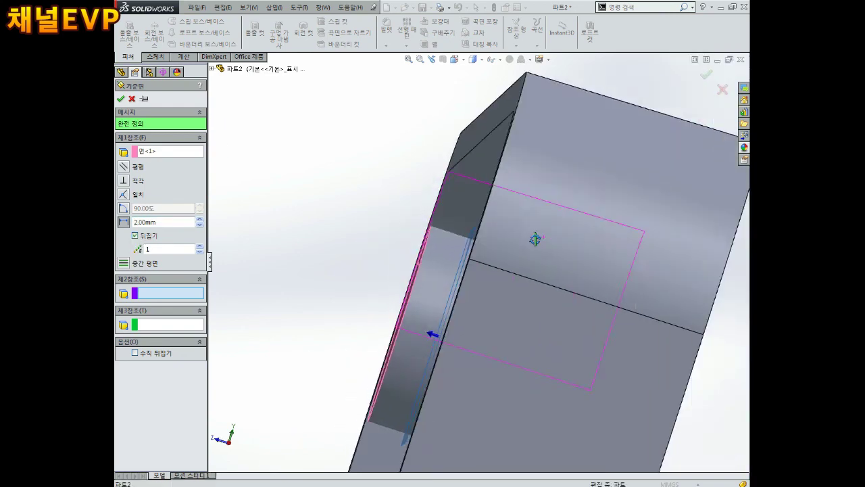
scroll(535, 239, "up", 5)
mouse_move(537, 237)
middle_mouse_down()
mouse_move(319, 243)
mouse_move(253, 331)
mouse_move(364, 264)
middle_mouse_up()
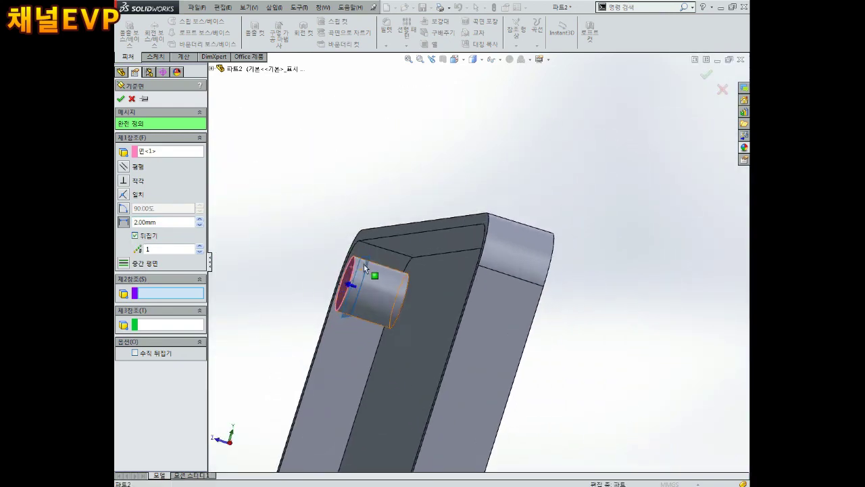
scroll(364, 265, "down", 3)
left_click(121, 98)
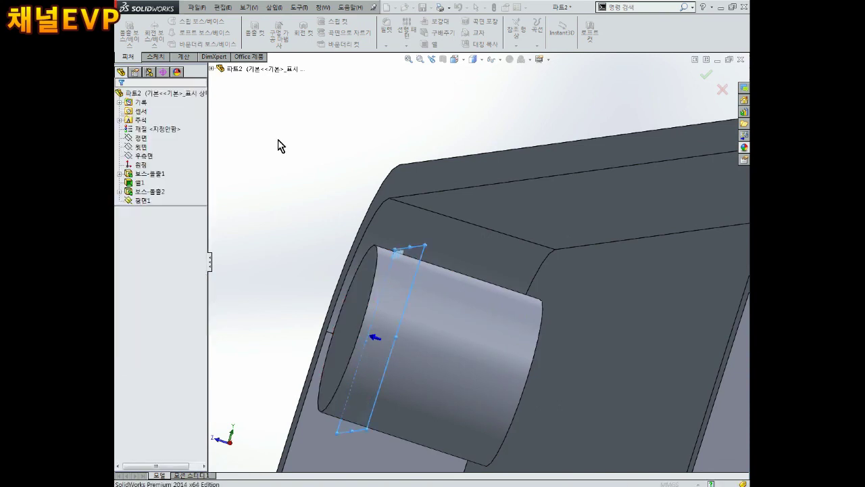
Select Plane1 and open Sketch3 on it, viewed head-on
mouse_move(329, 178)
middle_mouse_down()
mouse_move(367, 280)
mouse_move(377, 280)
middle_mouse_up()
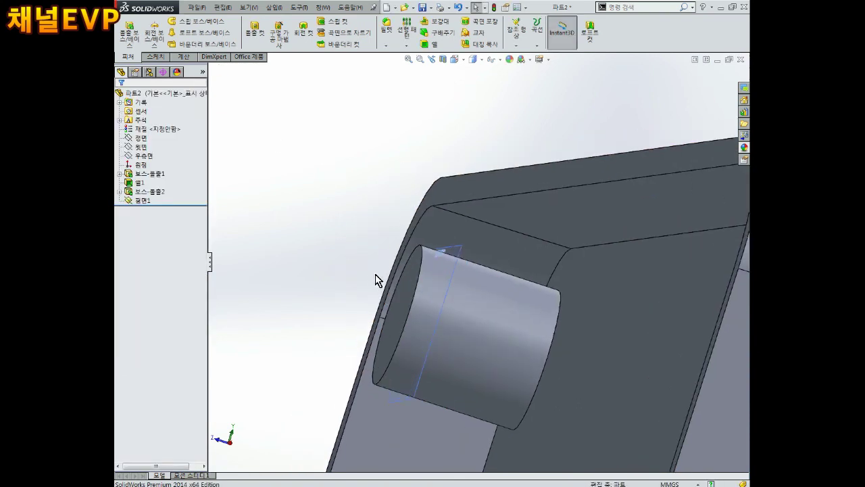
scroll(483, 291, "down", 2)
scroll(487, 289, "down", 2)
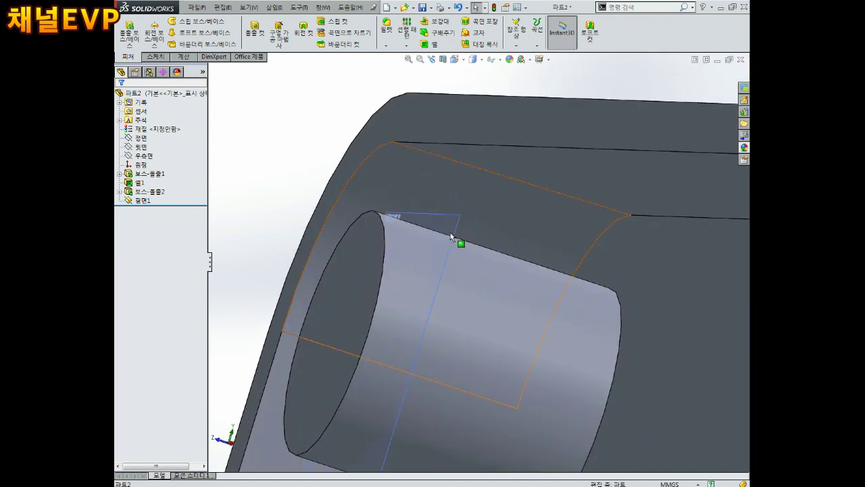
middle_click_drag(450, 233, 506, 261)
left_click(549, 254)
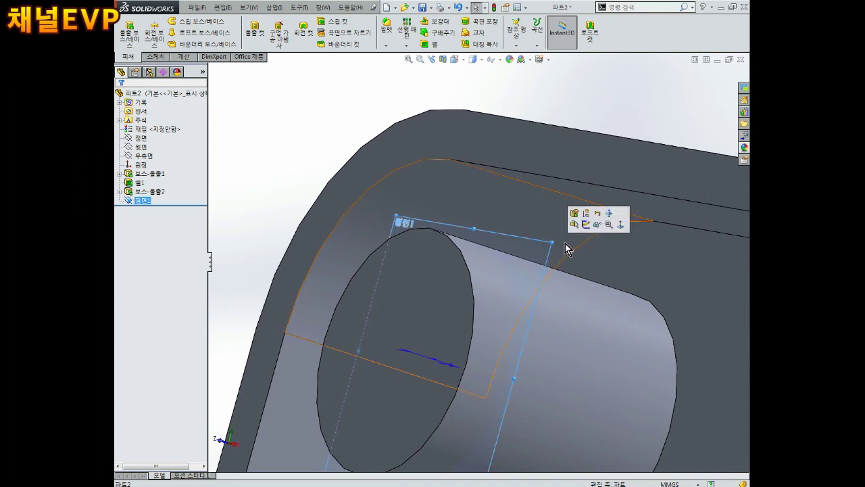
left_click(587, 227)
scroll(337, 208, "down", 3)
scroll(336, 208, "down", 2)
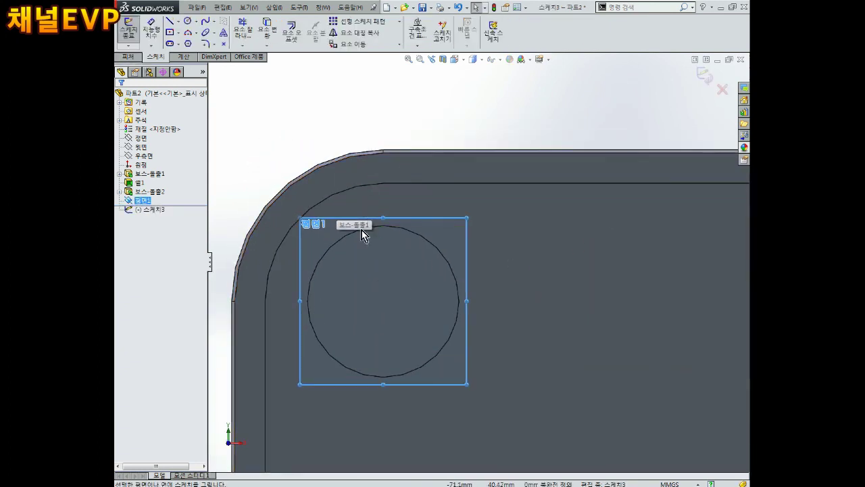
Draw a vertical line in Sketch3 from the boss circle's centre to the tray edge, then exit the sketch
left_click(169, 21)
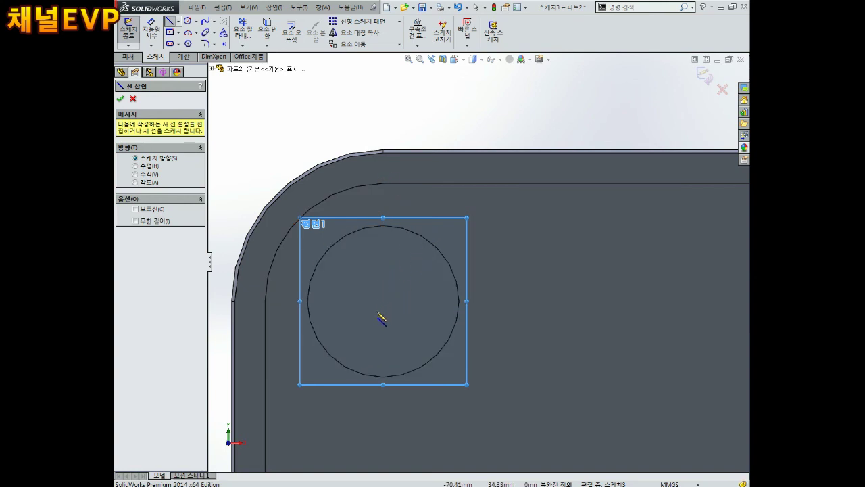
left_click(384, 302)
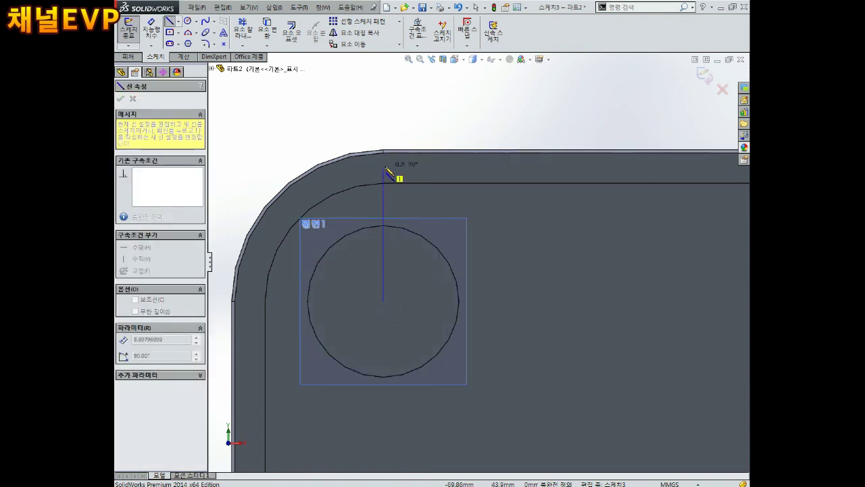
left_click(383, 169)
key("Escape")
scroll(398, 187, "down", 2)
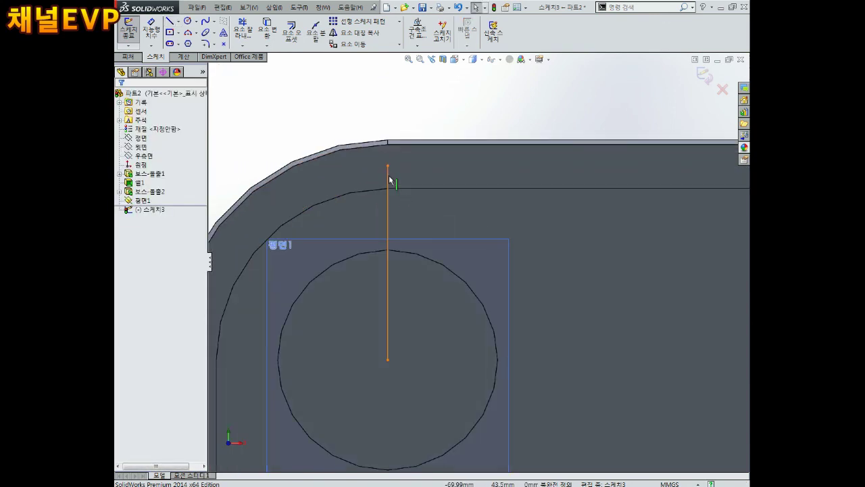
left_click(388, 167)
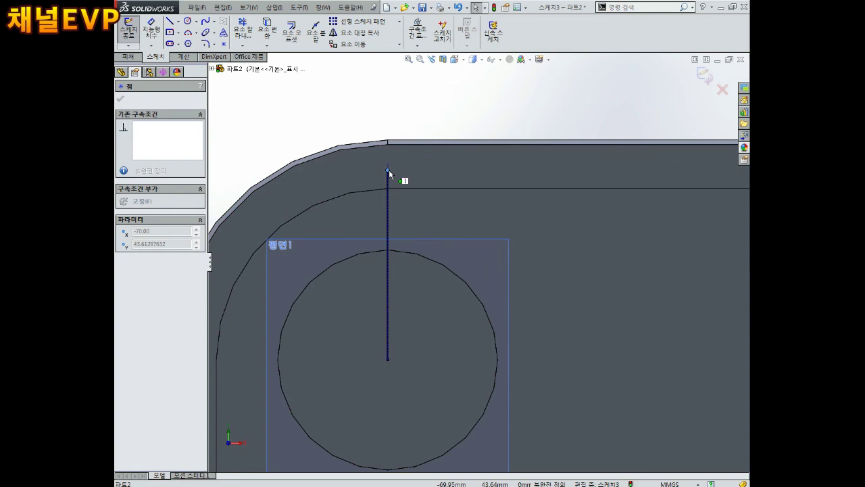
key("Escape")
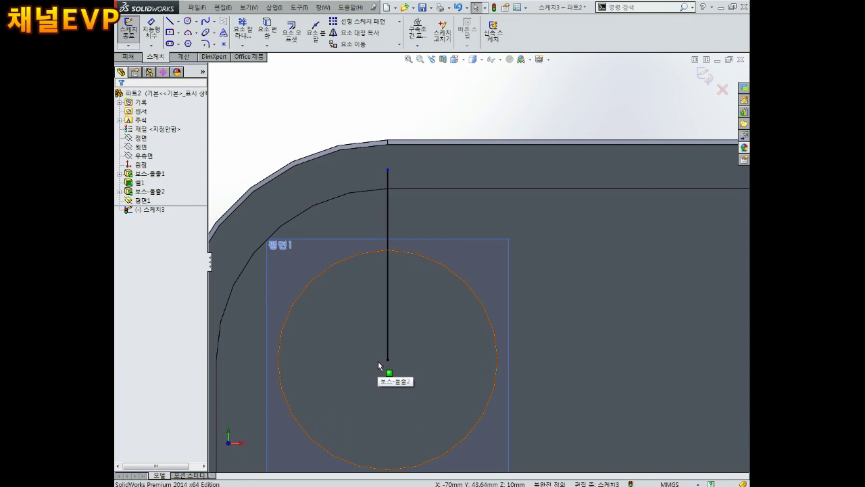
mouse_move(387, 304)
middle_mouse_down()
mouse_move(403, 276)
mouse_move(367, 294)
middle_mouse_up()
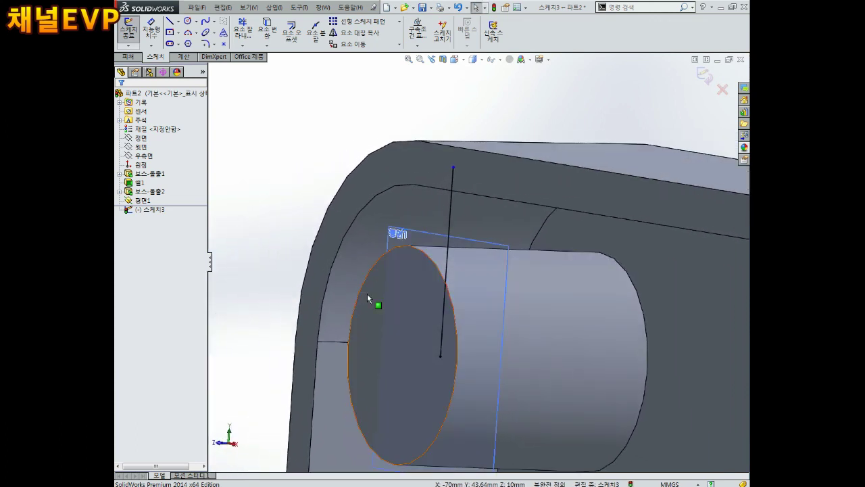
left_click(709, 81)
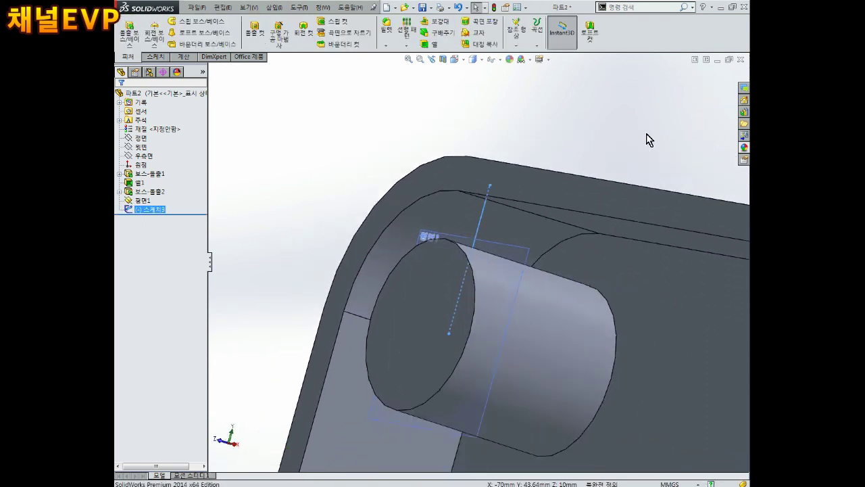
Start a Rib from Sketch3's line and orbit to review its 10.00 mm, 1.00° draft preview
middle_click_drag(630, 163, 512, 237)
scroll(512, 237, "down", 2)
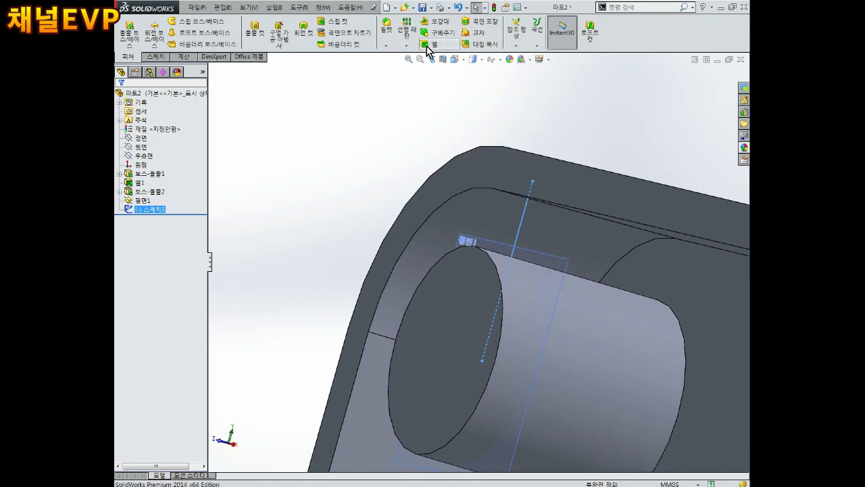
left_click(441, 22)
middle_click_drag(522, 162, 607, 176)
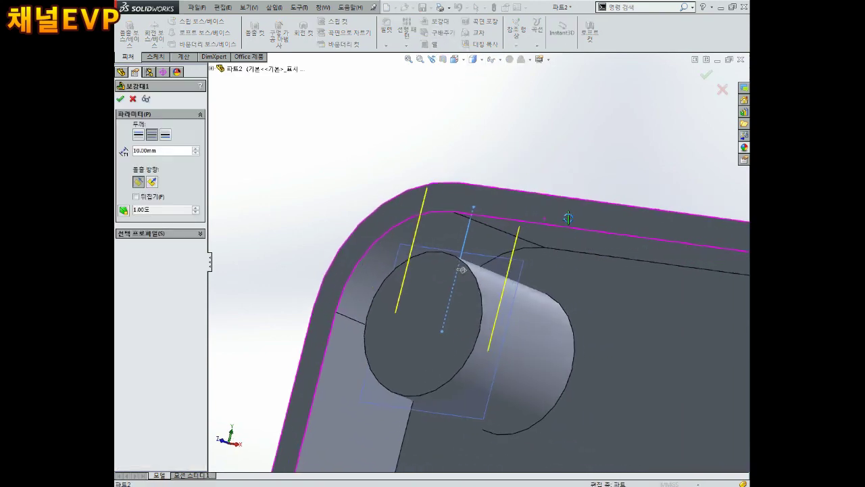
mouse_move(513, 327)
middle_mouse_down()
mouse_move(576, 189)
mouse_move(482, 183)
middle_mouse_up()
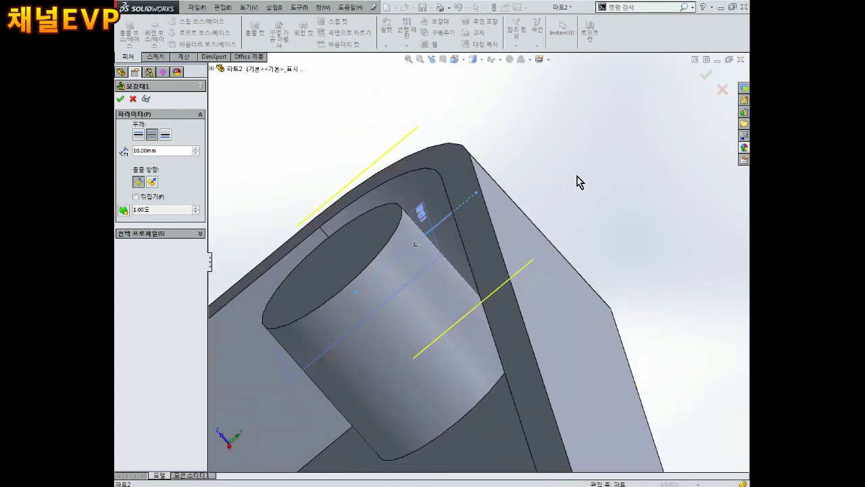